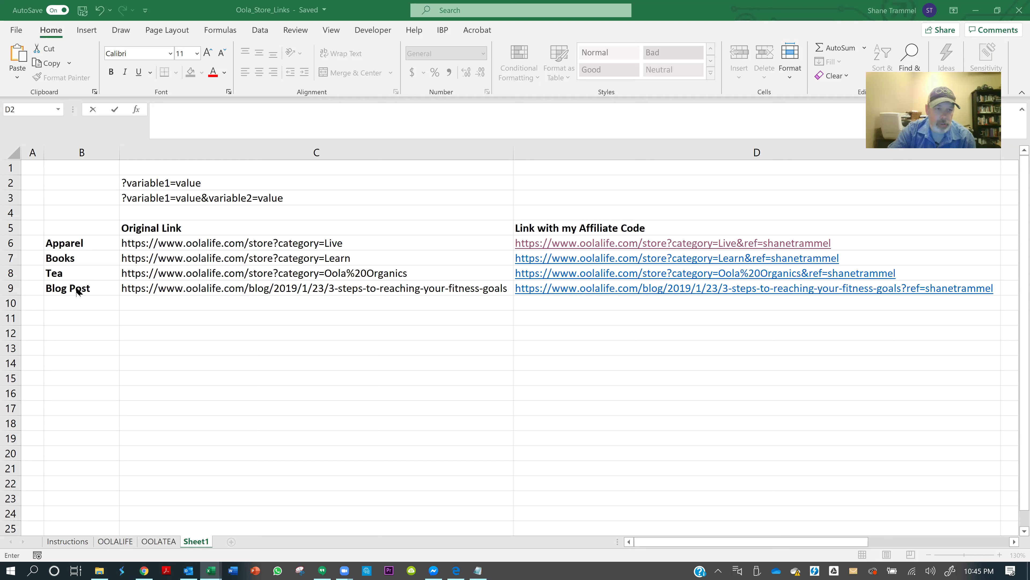
Review the original Apparel, Books, Tea and Blog Post links, the two-variable URL pattern, and the Apparel link with the affiliate code
{"action": "left_click", "coordinate": [199, 244]}
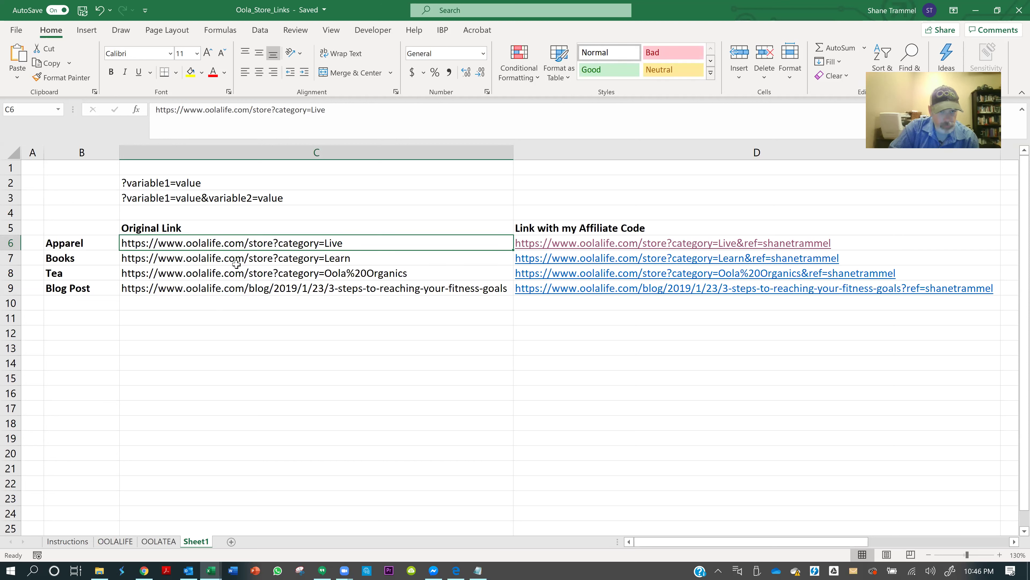
{"action": "left_click", "coordinate": [292, 264]}
{"action": "left_click", "coordinate": [331, 275]}
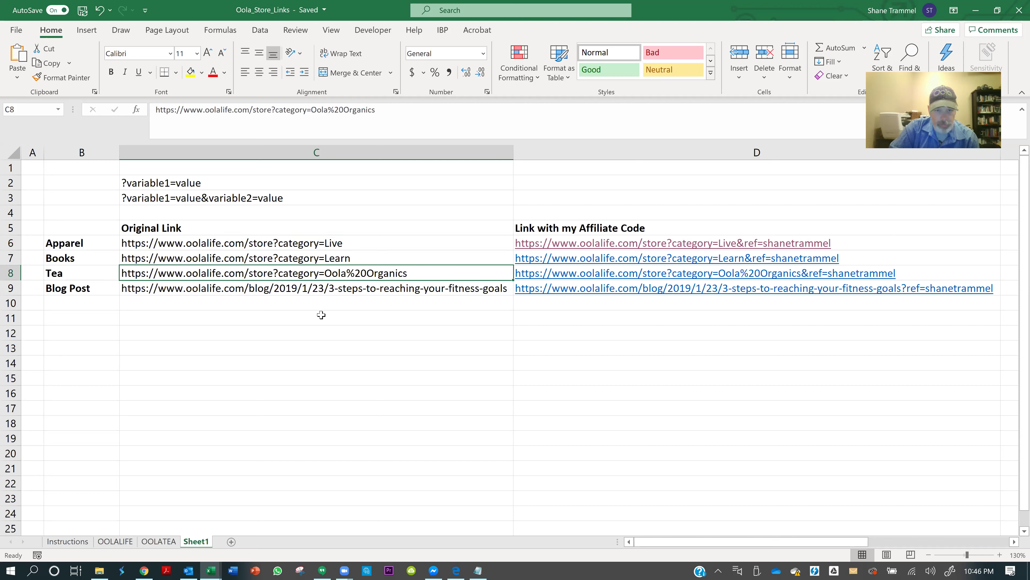
{"action": "left_click", "coordinate": [314, 289]}
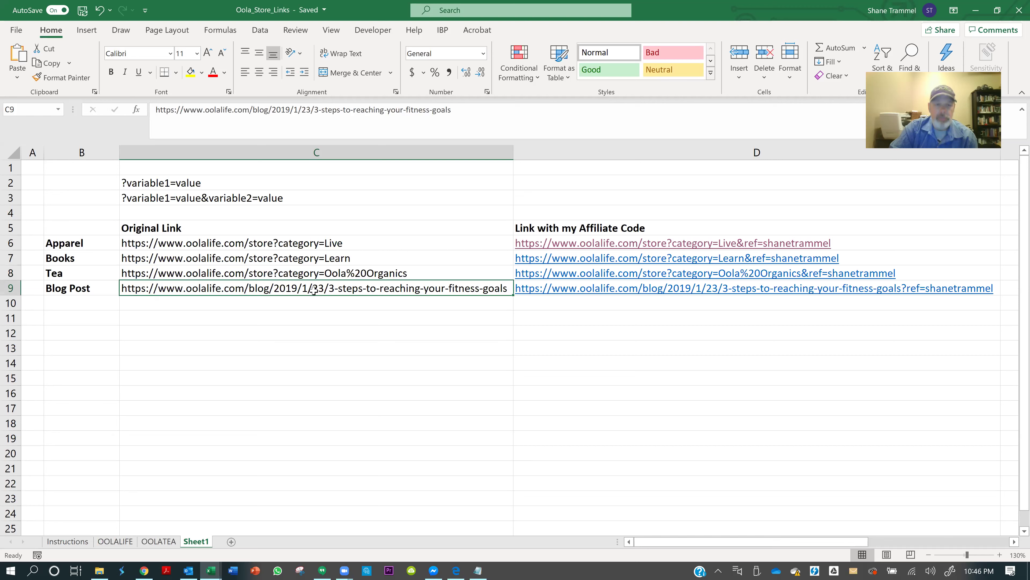
{"action": "left_click", "coordinate": [272, 247]}
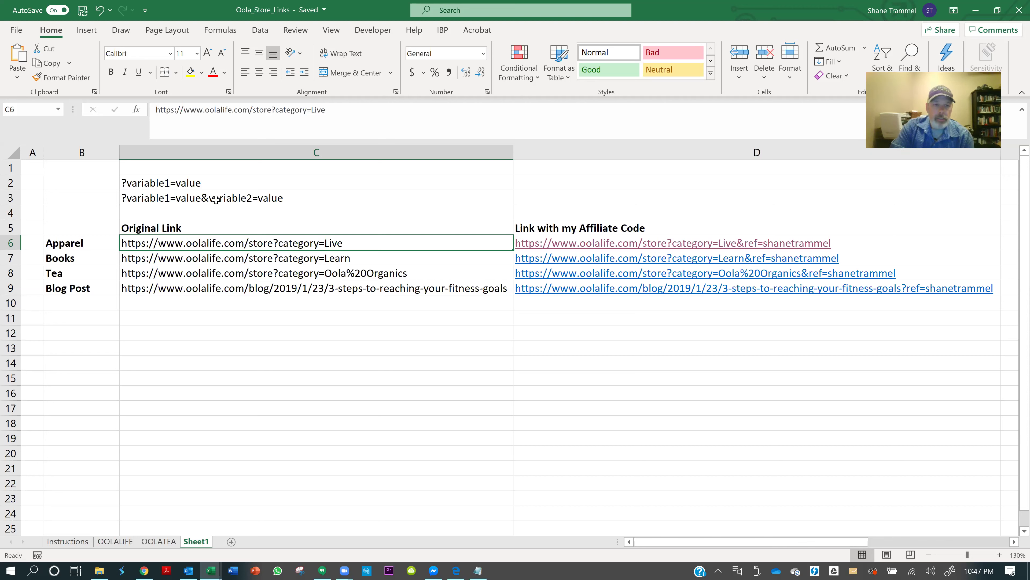
{"action": "left_click", "coordinate": [187, 202]}
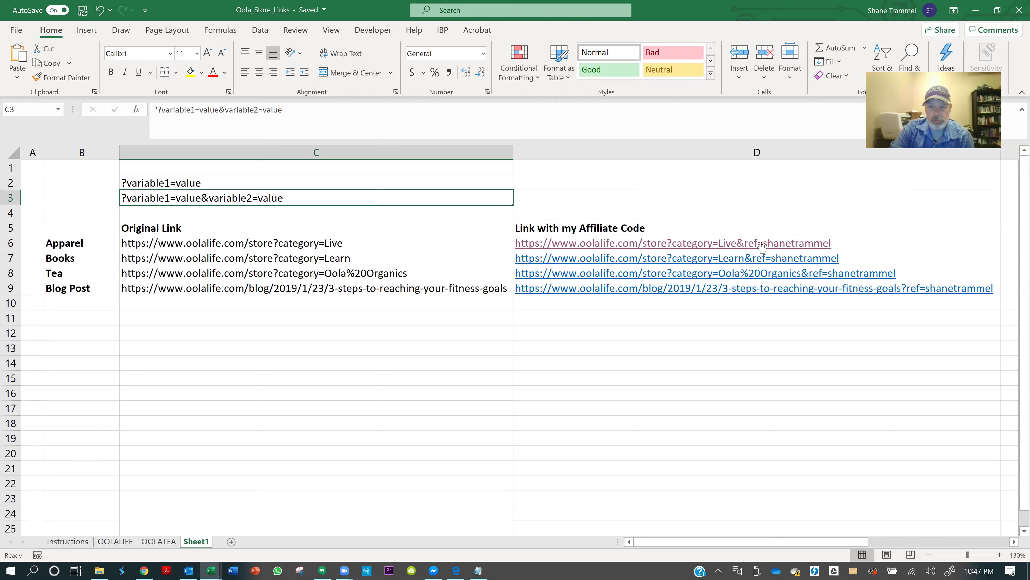
{"action": "left_click", "coordinate": [794, 248]}
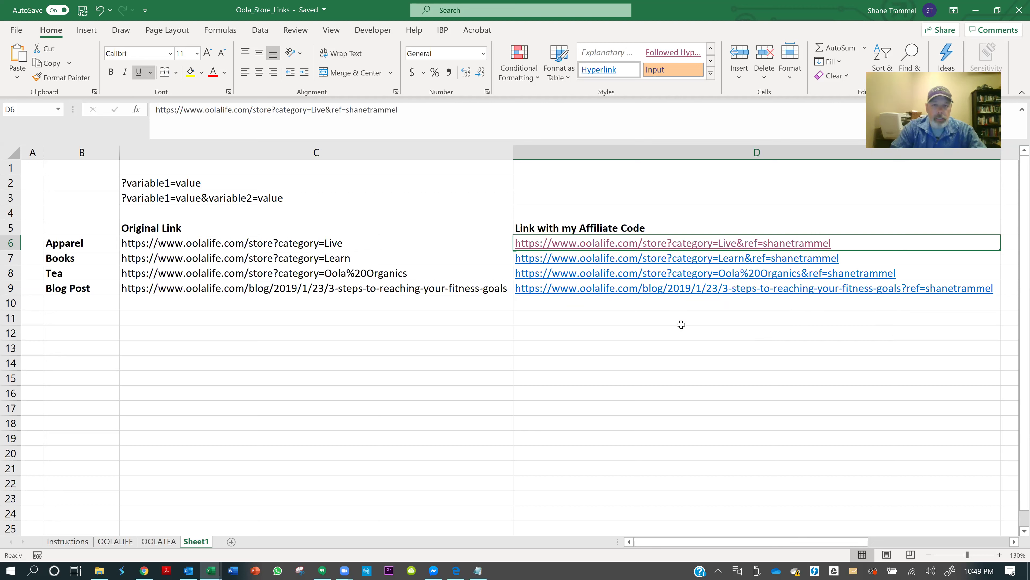
Switch to the Oolalife affiliate Reporting page in Chrome and refresh its click report
{"action": "key", "text": "alt+Tab"}
{"action": "key", "text": "alt+Tab"}
{"action": "key", "text": "alt+Tab"}
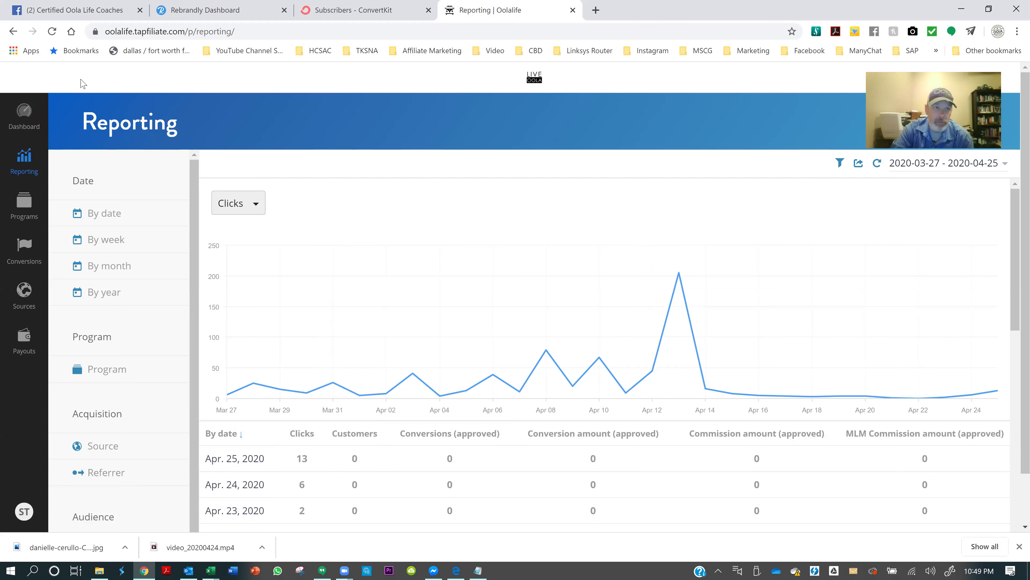
{"action": "left_click", "coordinate": [51, 32]}
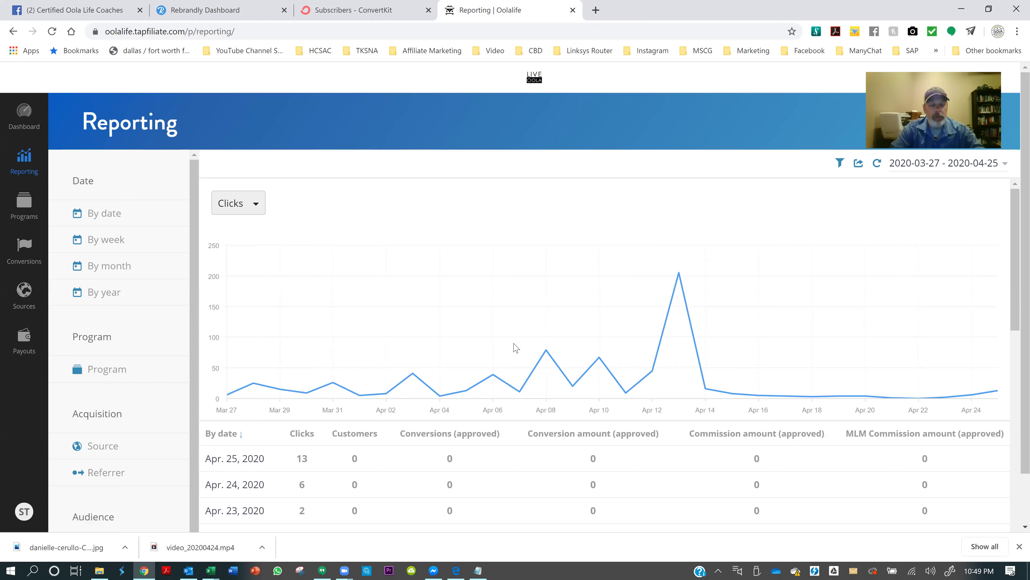
Return to the Excel sheet, open the Blog Post affiliate link in the browser and highlight the page's full URL
{"action": "key", "text": "alt+Tab"}
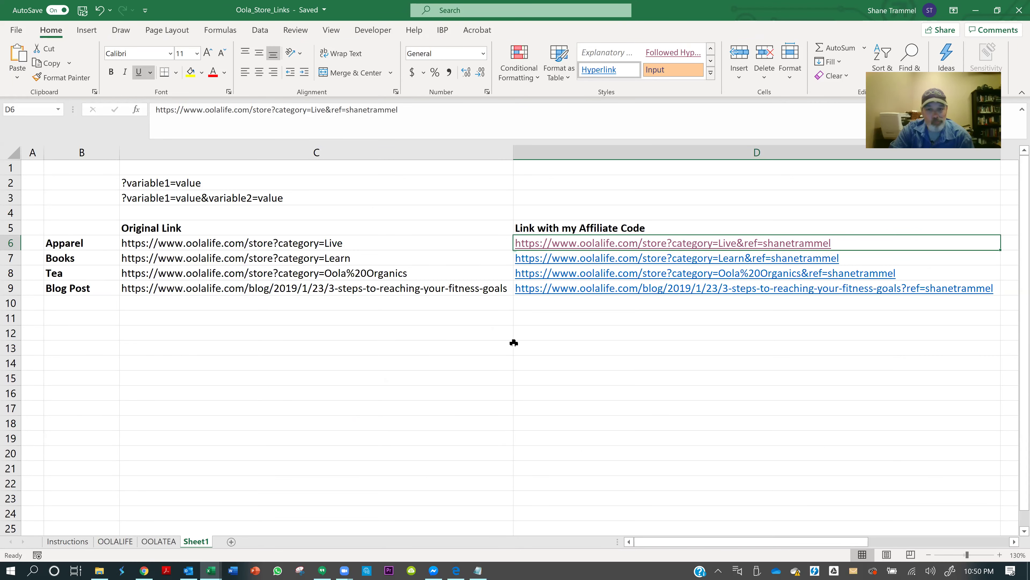
{"action": "left_click", "coordinate": [535, 290]}
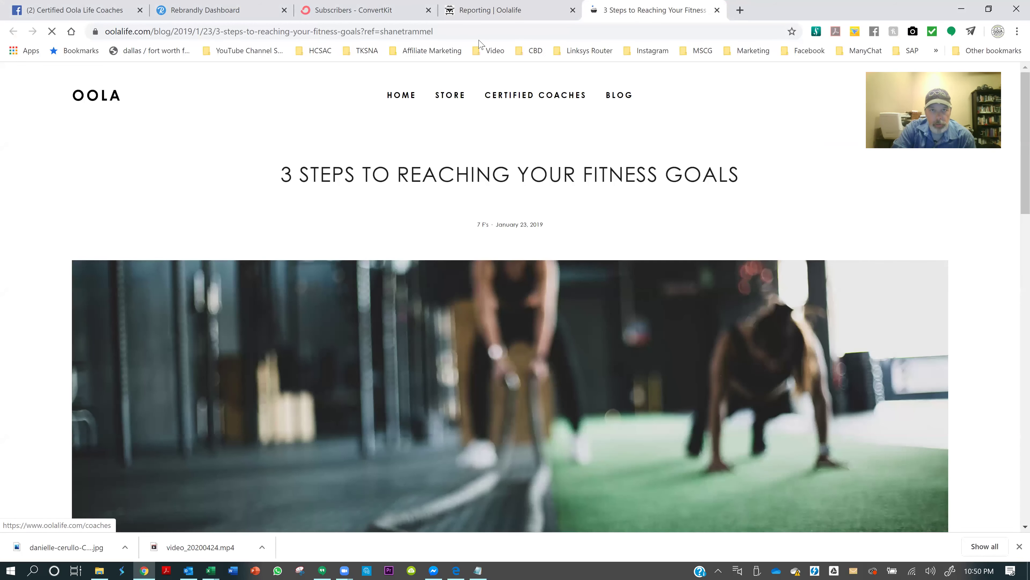
{"action": "key", "text": "ctrl+l"}
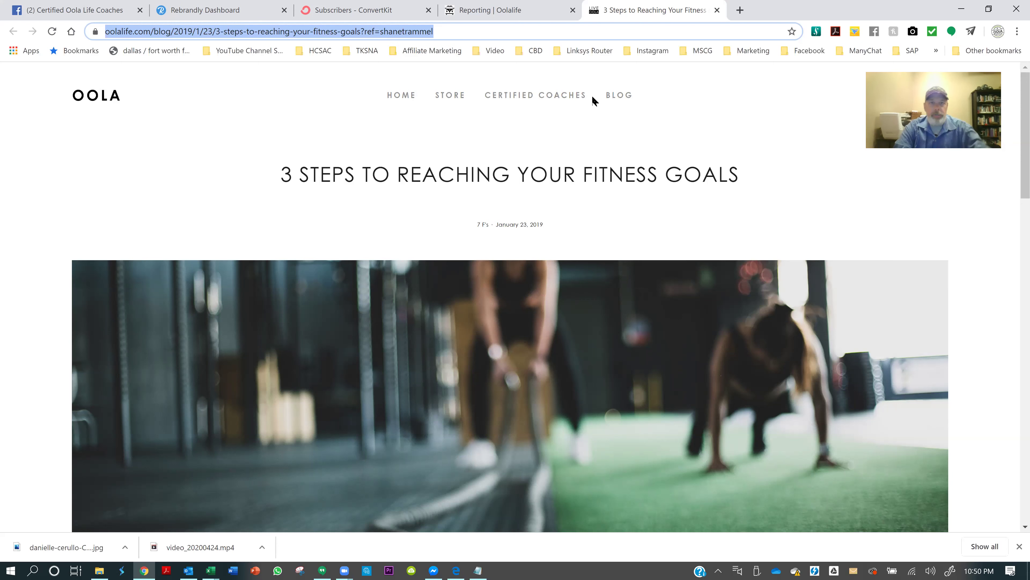
Go back to the affiliate Reporting page and refresh it to check the day's clicks
{"action": "left_click", "coordinate": [492, 18]}
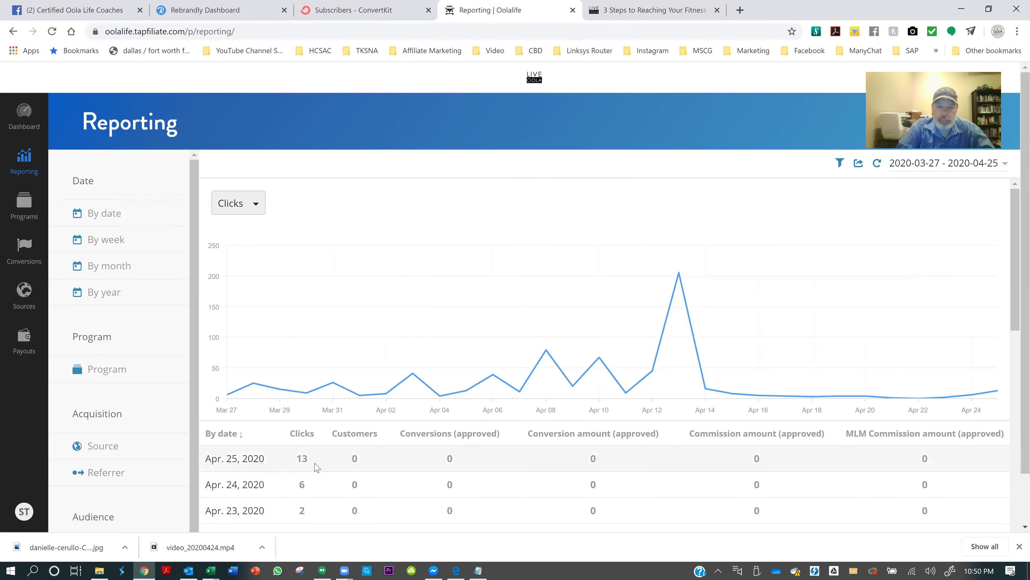
{"action": "mouse_move", "coordinate": [316, 318]}
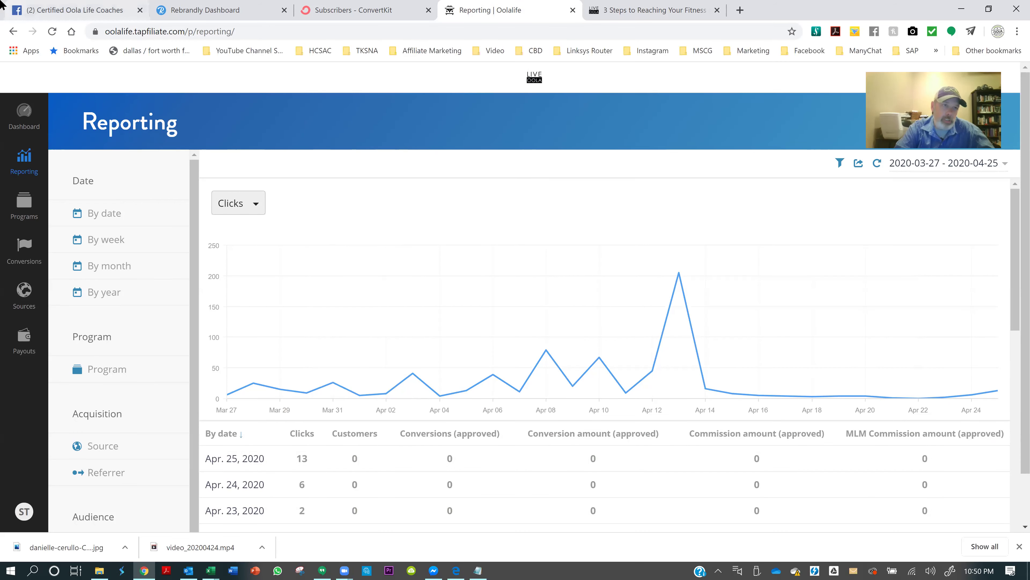
{"action": "left_click", "coordinate": [52, 31]}
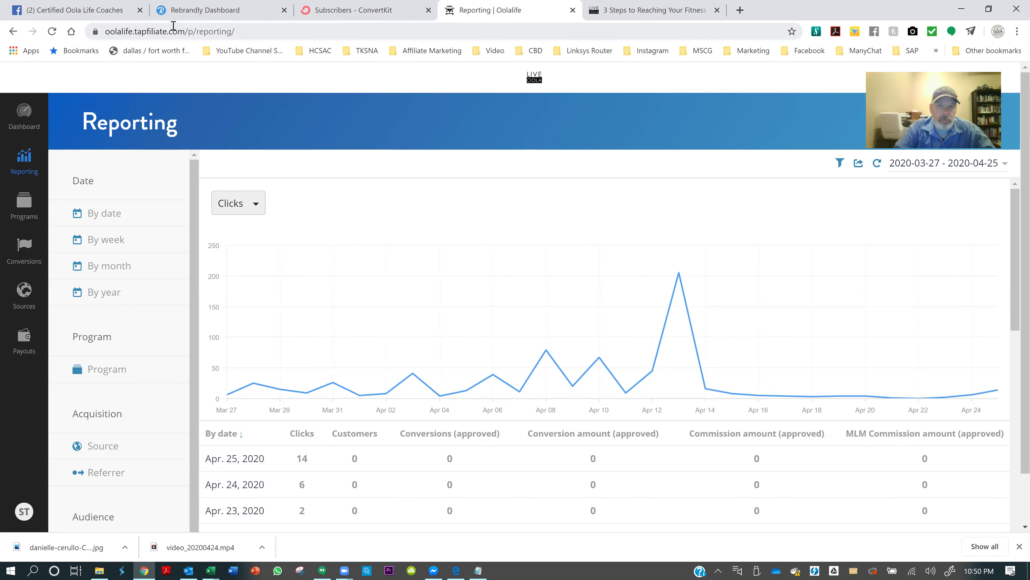
Return to the Excel sheet, open the Apparel affiliate link and look through the store page it leads to
{"action": "key", "text": "alt+Tab"}
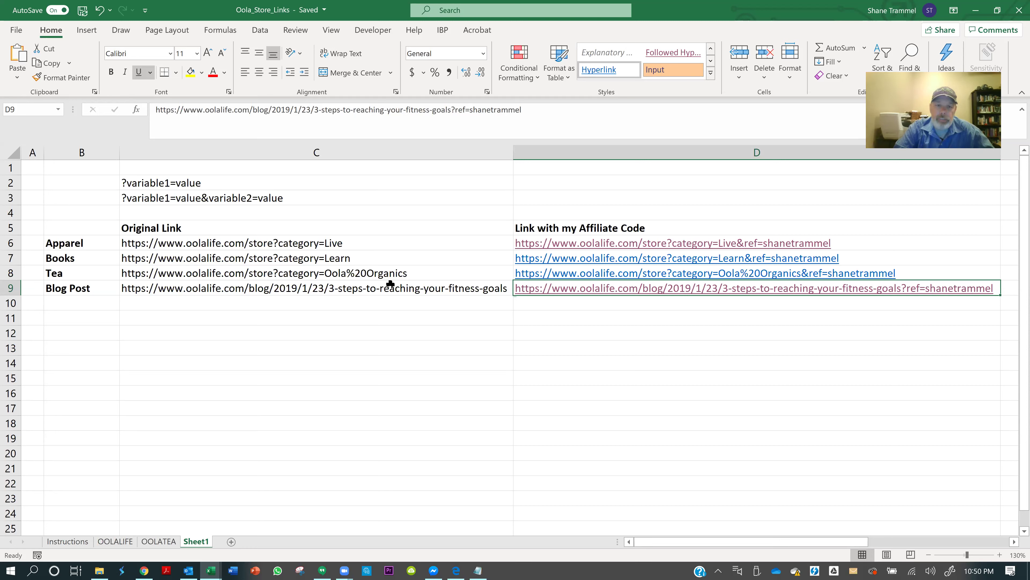
{"action": "left_click", "coordinate": [725, 246]}
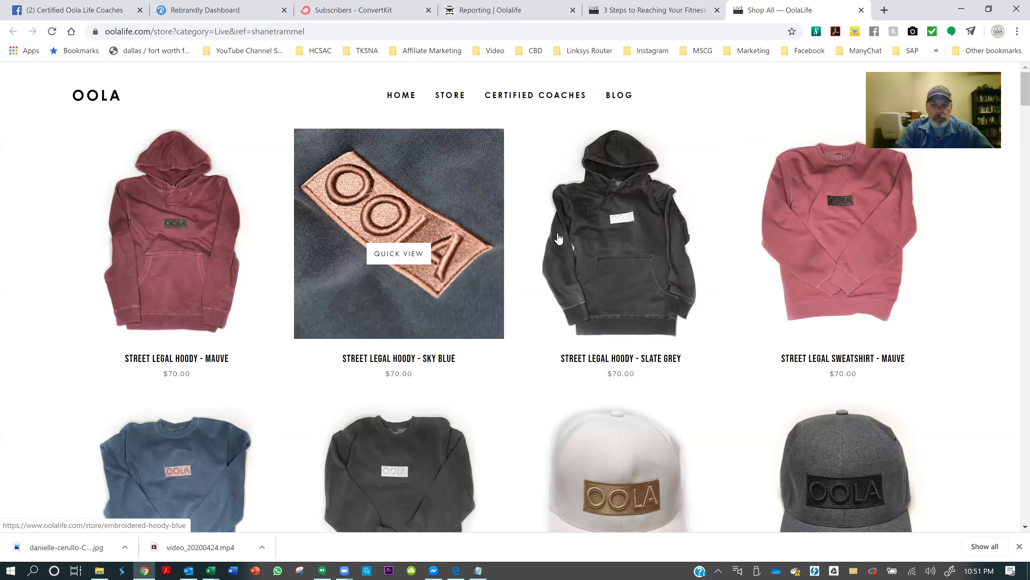
{"action": "scroll", "coordinate": [947, 506], "scroll_direction": "down", "scroll_amount": 5}
{"action": "scroll", "coordinate": [947, 506], "scroll_direction": "down", "scroll_amount": 20}
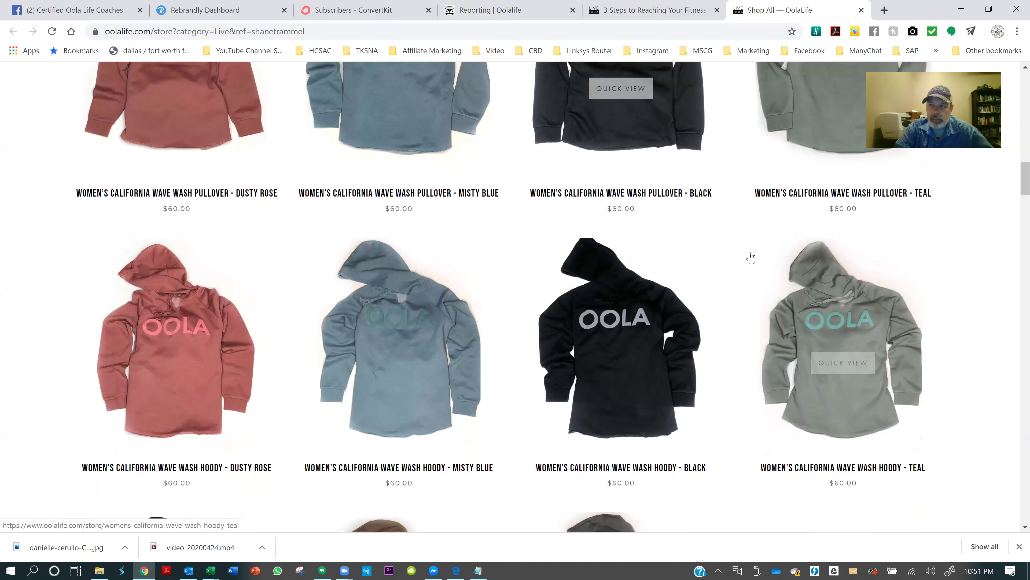
{"action": "scroll", "coordinate": [749, 258], "scroll_direction": "up", "scroll_amount": 20}
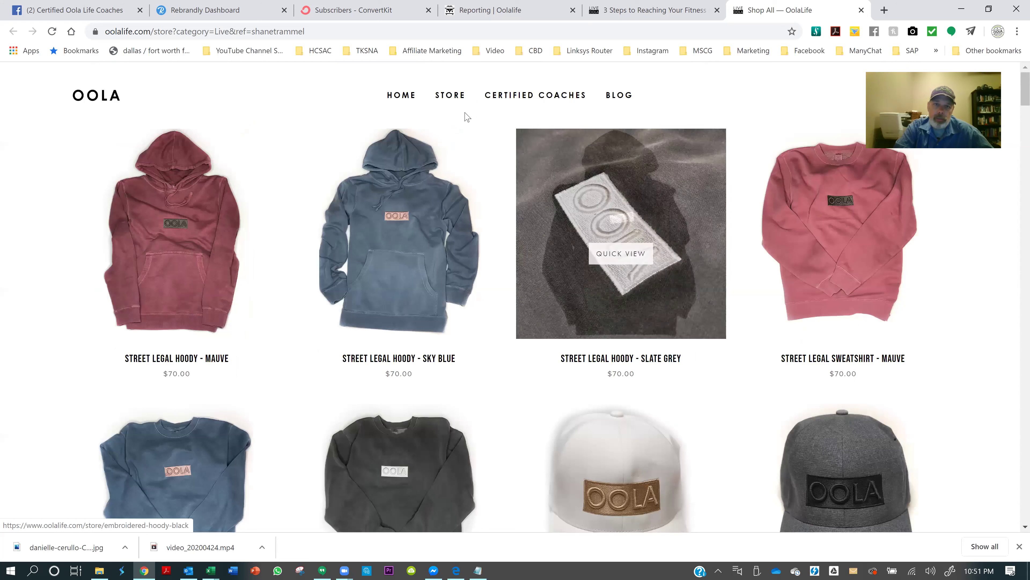
Open the store's Shop All page, followed by its Apparel category, to view their URLs
{"action": "left_click", "coordinate": [451, 97]}
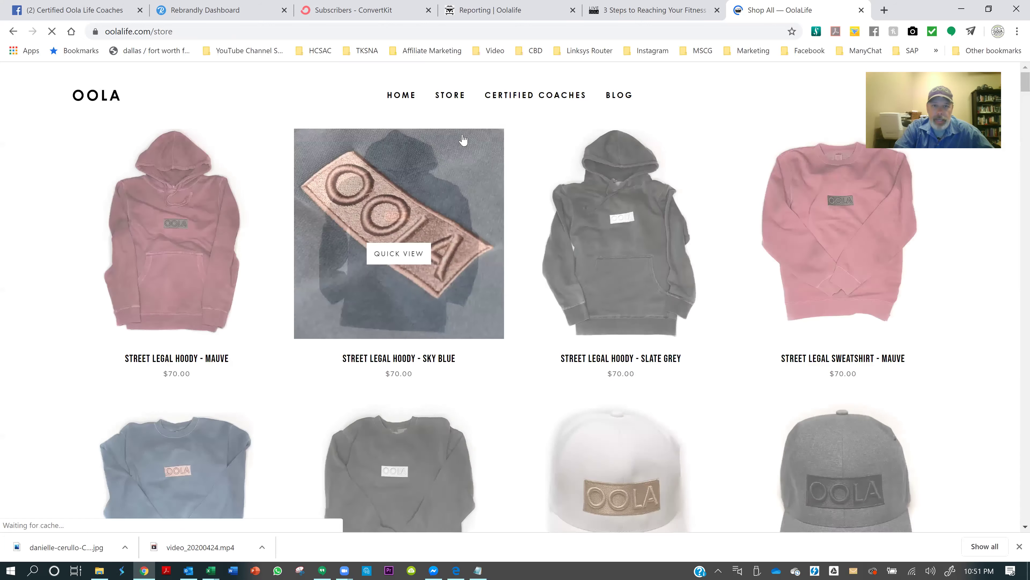
{"action": "mouse_move", "coordinate": [454, 96]}
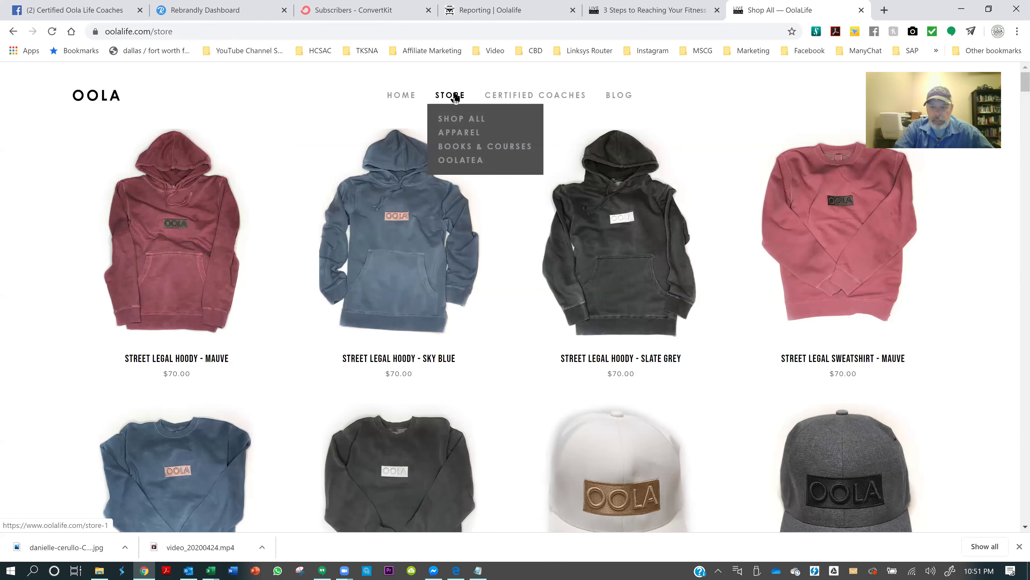
{"action": "left_click", "coordinate": [466, 120]}
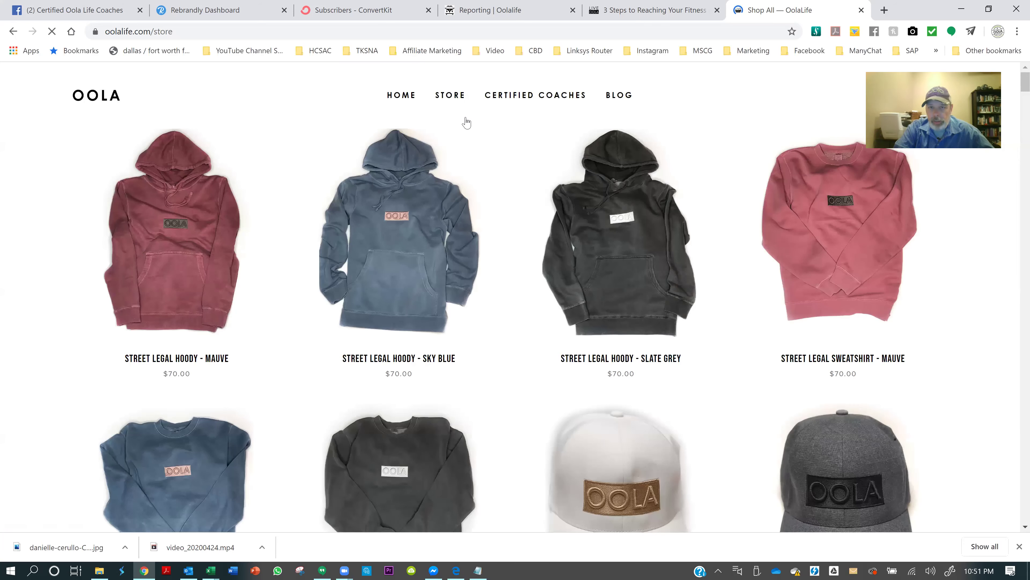
{"action": "mouse_move", "coordinate": [458, 101]}
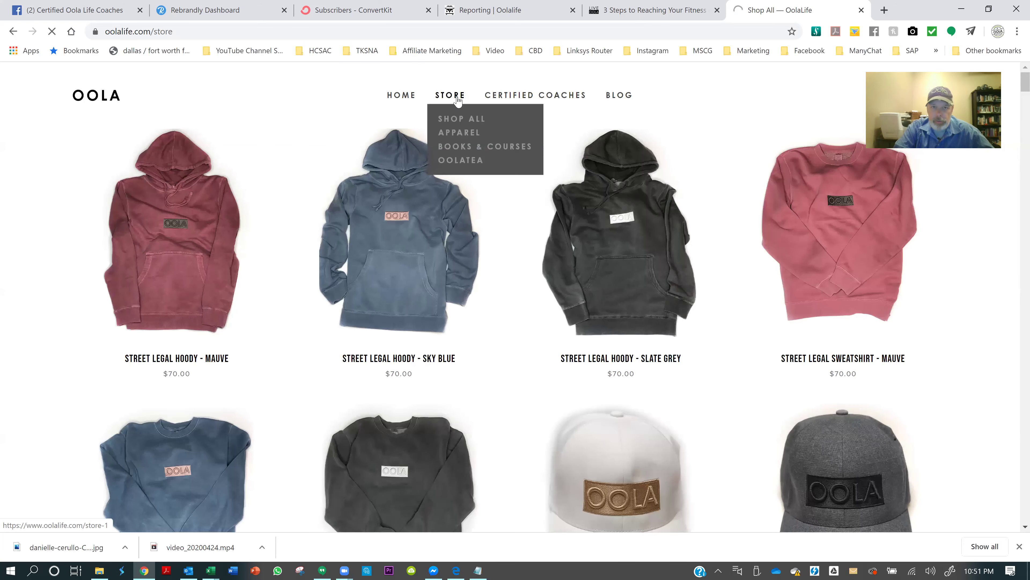
{"action": "left_click", "coordinate": [461, 133]}
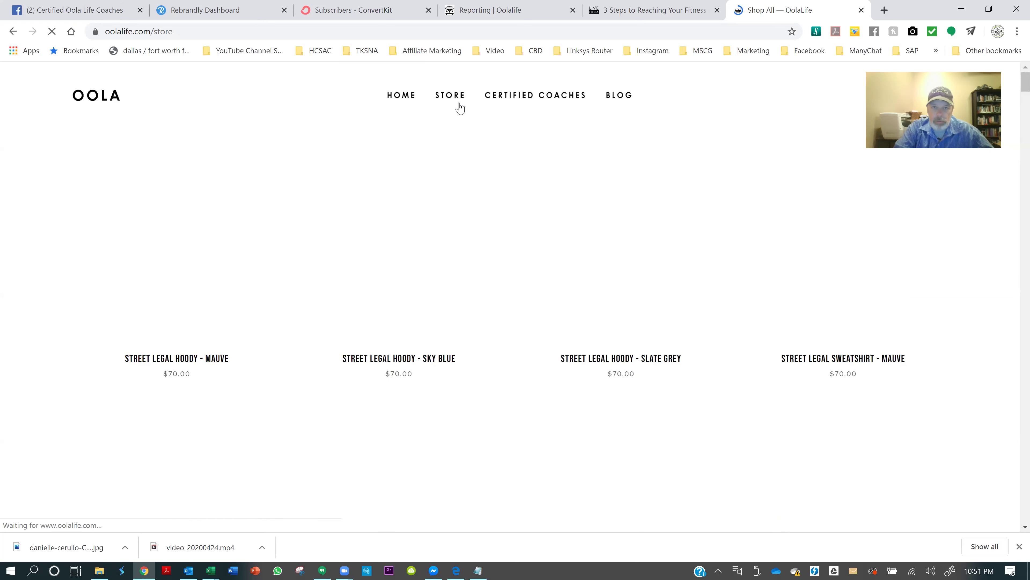
{"action": "mouse_move", "coordinate": [458, 101]}
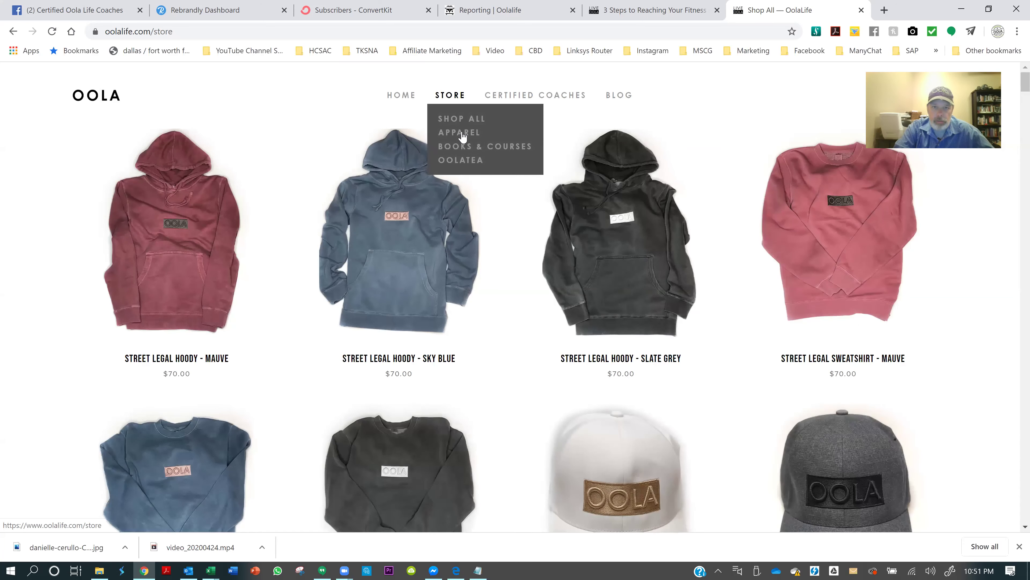
{"action": "left_click", "coordinate": [463, 134]}
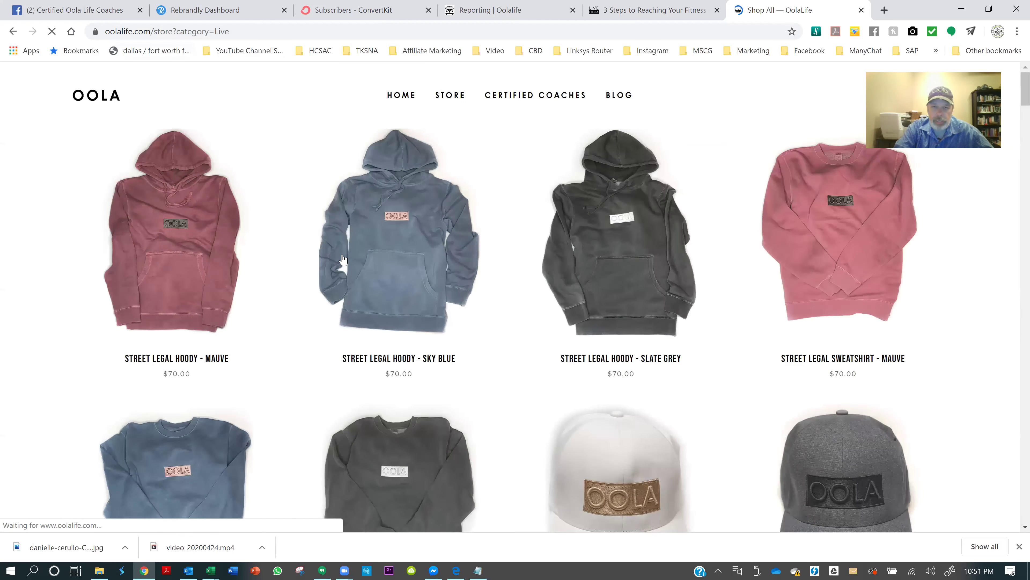
Open the Books & Courses store category and load its URL with &ref= and the affiliate code appended
{"action": "mouse_move", "coordinate": [449, 100]}
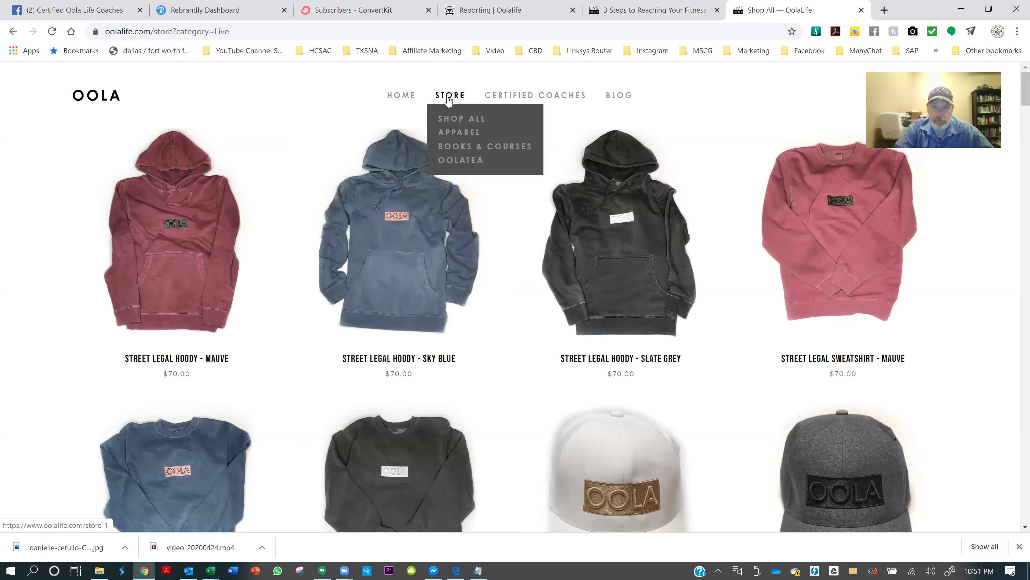
{"action": "left_click", "coordinate": [461, 150]}
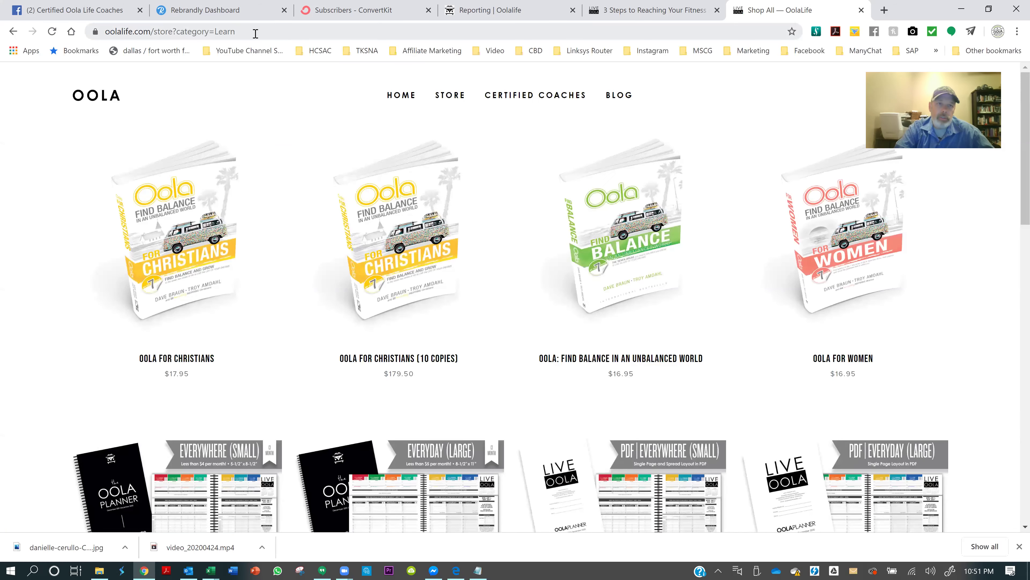
{"action": "left_click", "coordinate": [264, 31]}
{"action": "left_click", "coordinate": [264, 32]}
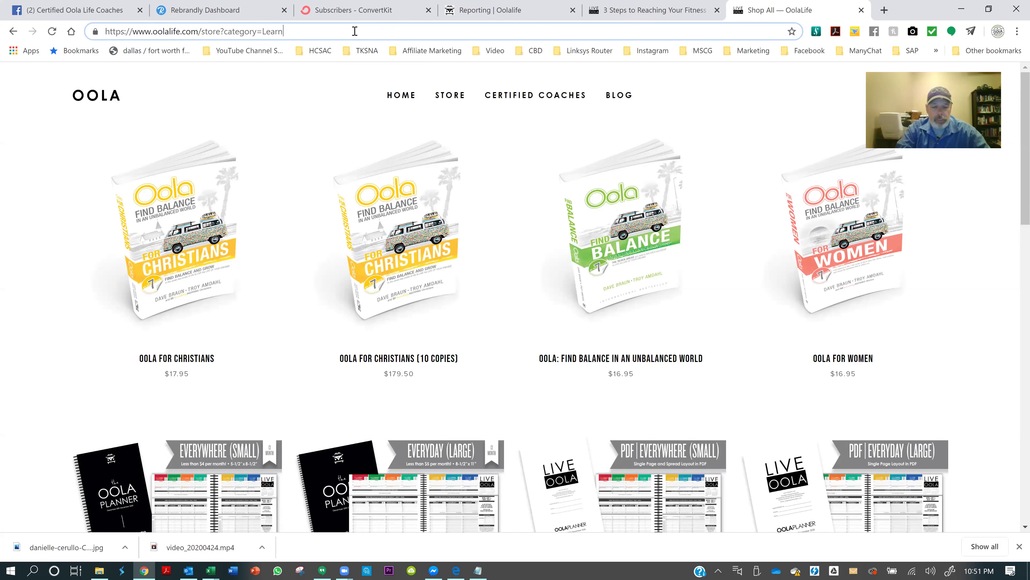
{"action": "type", "text": "*&"}
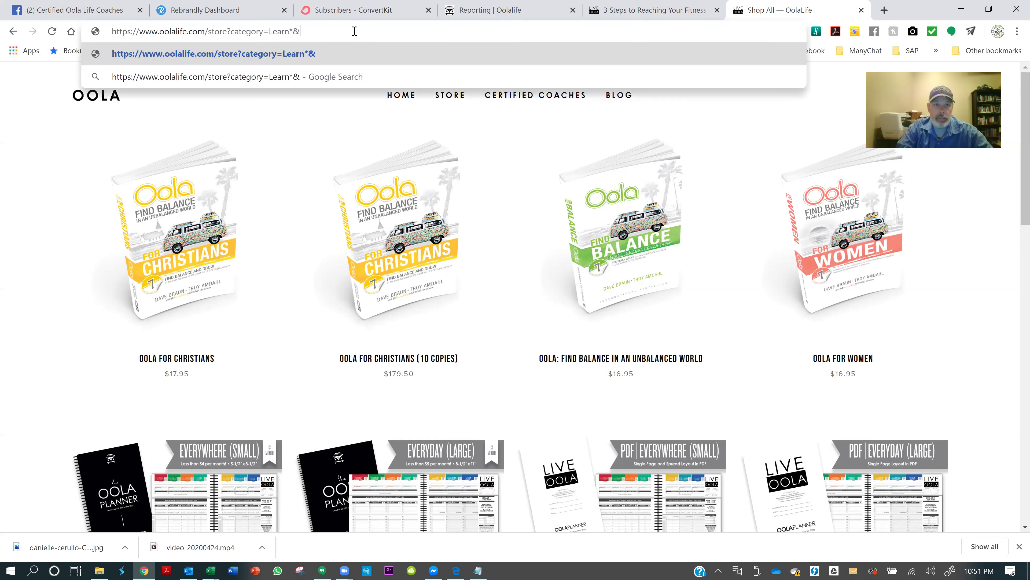
{"action": "key", "text": "BackSpace"}
{"action": "key", "text": "BackSpace"}
{"action": "type", "text": "&"}
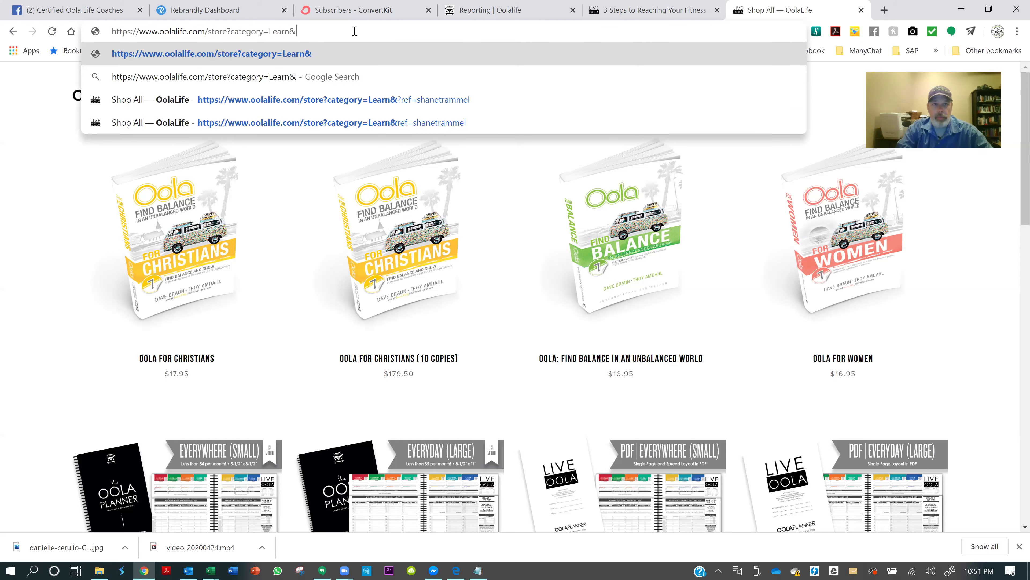
{"action": "type", "text": "ref="}
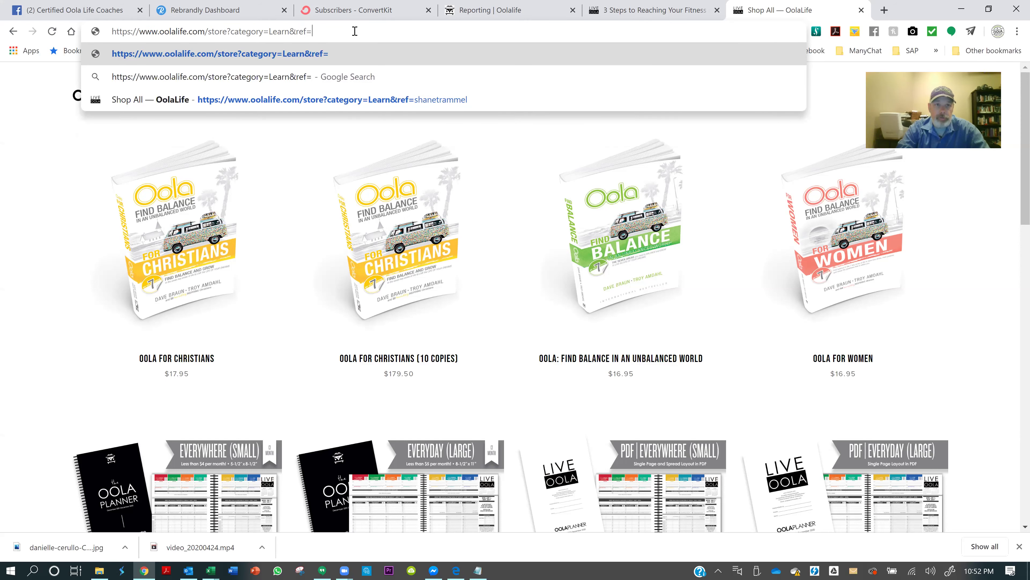
{"action": "type", "text": "shanetrammel"}
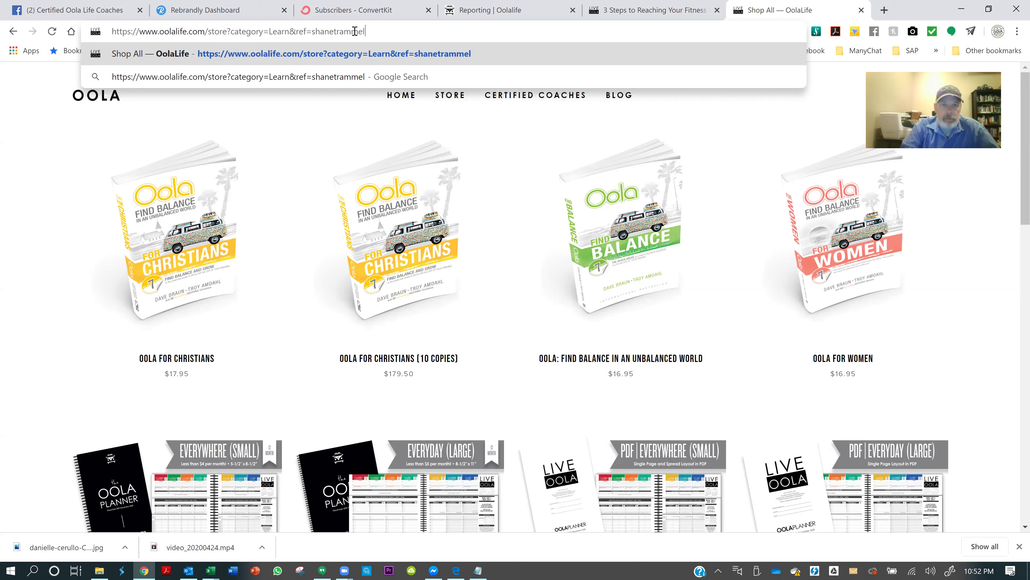
{"action": "key", "text": "Return"}
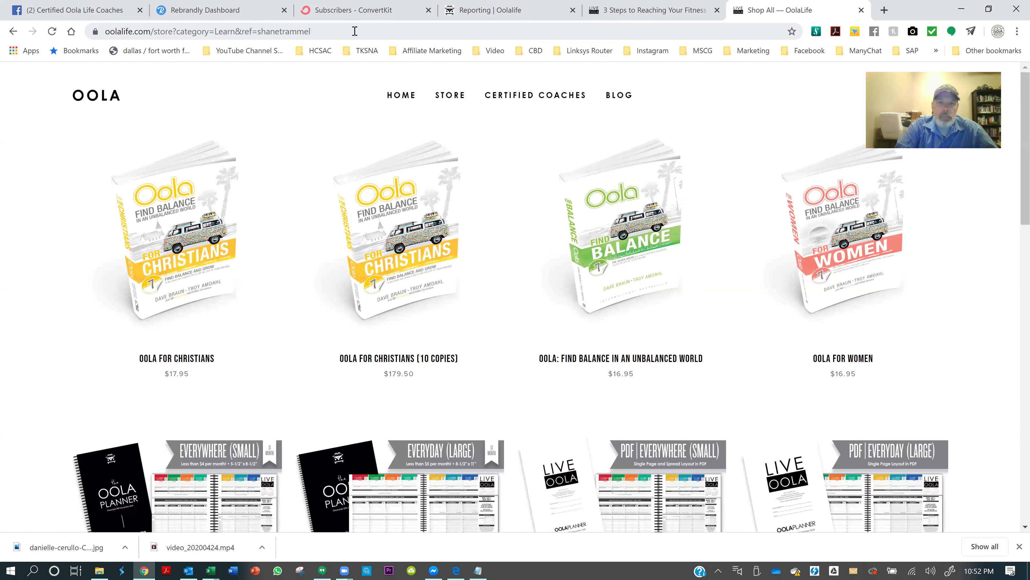
Open the OolaTea store category to view its URL, and return to the Excel link sheet
{"action": "mouse_move", "coordinate": [445, 93]}
{"action": "left_click", "coordinate": [479, 162]}
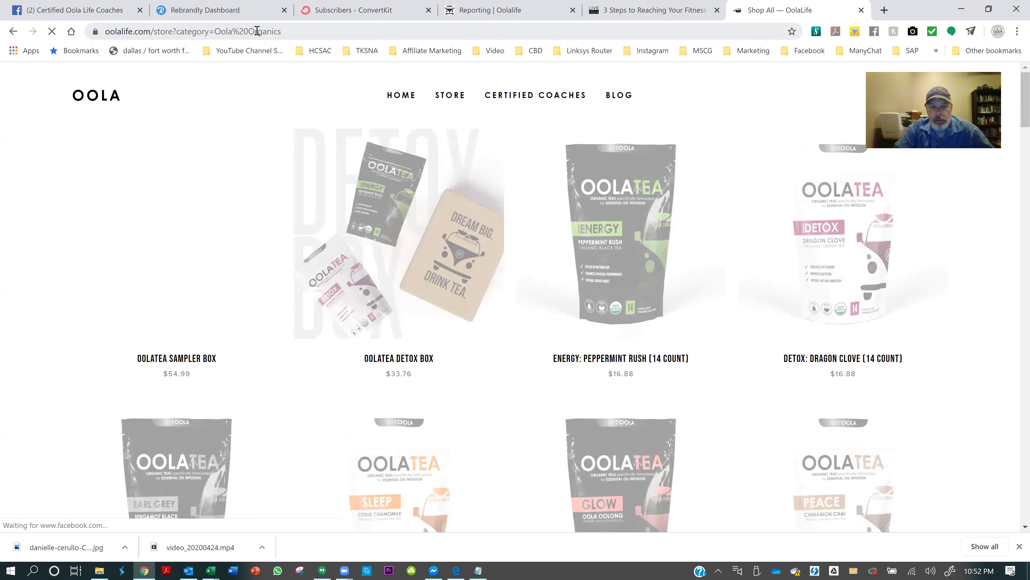
{"action": "key", "text": "alt+Tab"}
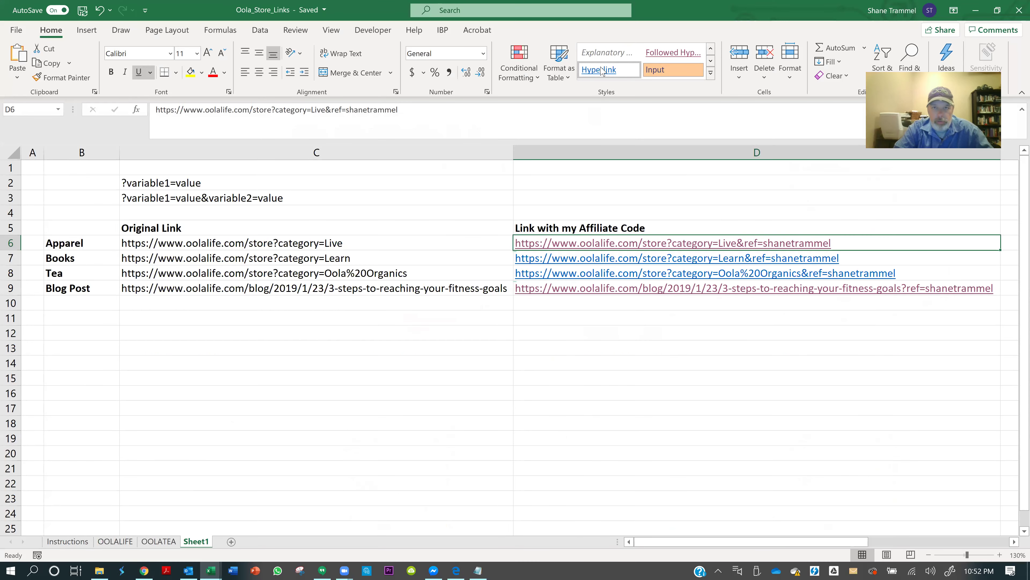
Switch to the browser and refresh the Tapfiliate clicks report to check the tracked clicks
{"action": "key", "text": "alt+Tab"}
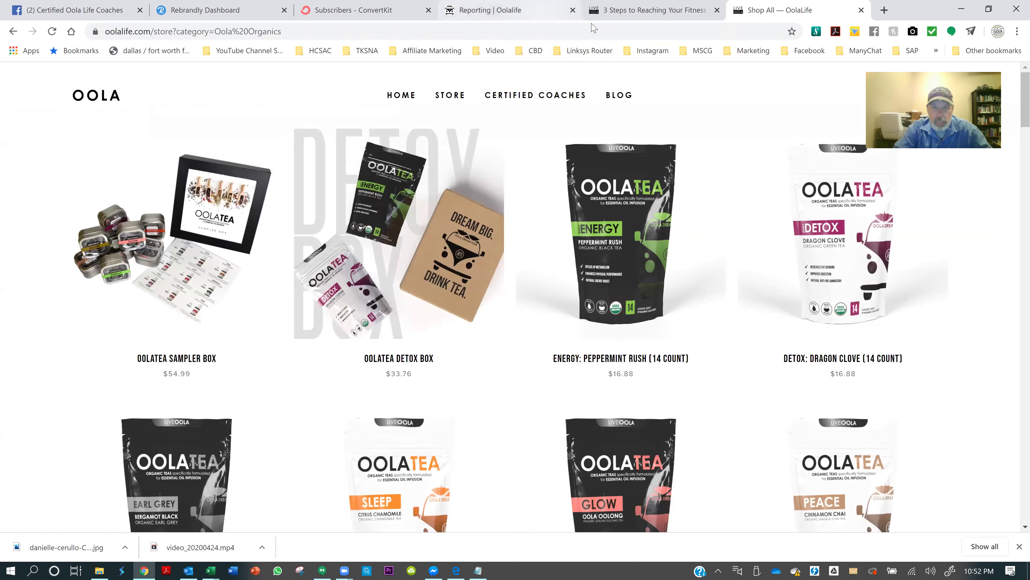
{"action": "left_click", "coordinate": [462, 12]}
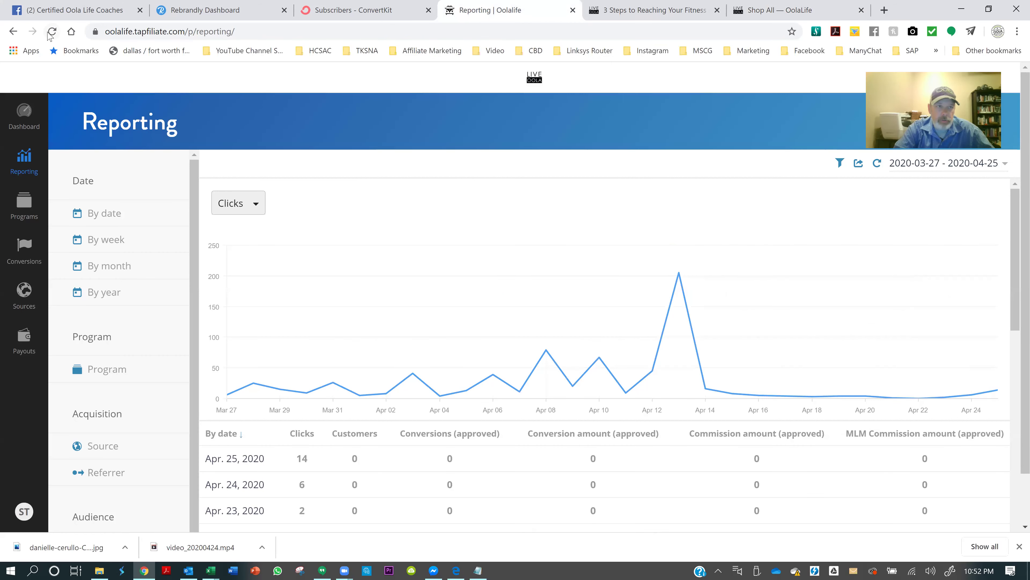
{"action": "left_click", "coordinate": [49, 34]}
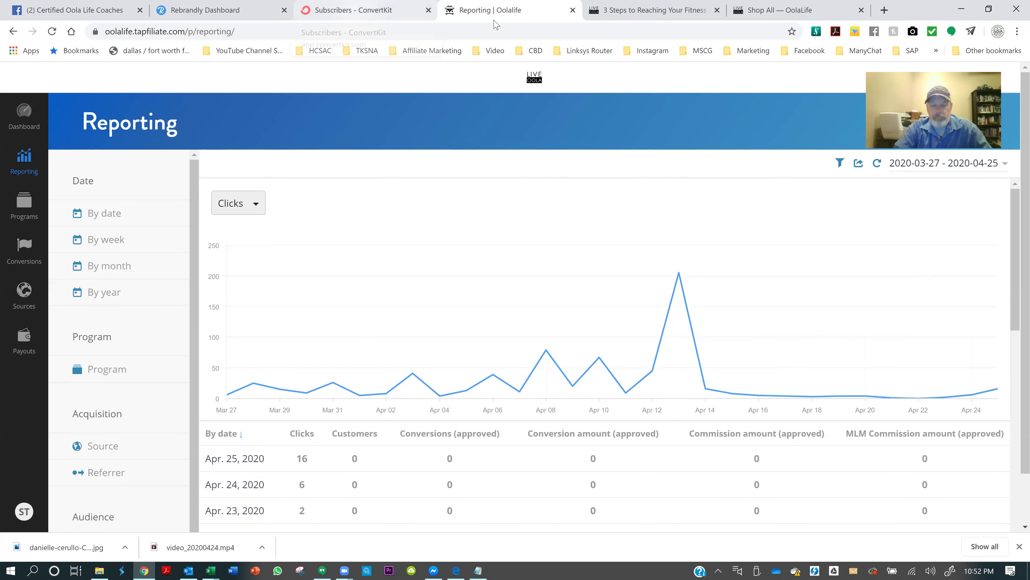
Open the Apparel affiliate link from the Excel sheet, and close the store and blog post pages
{"action": "key", "text": "alt+Tab"}
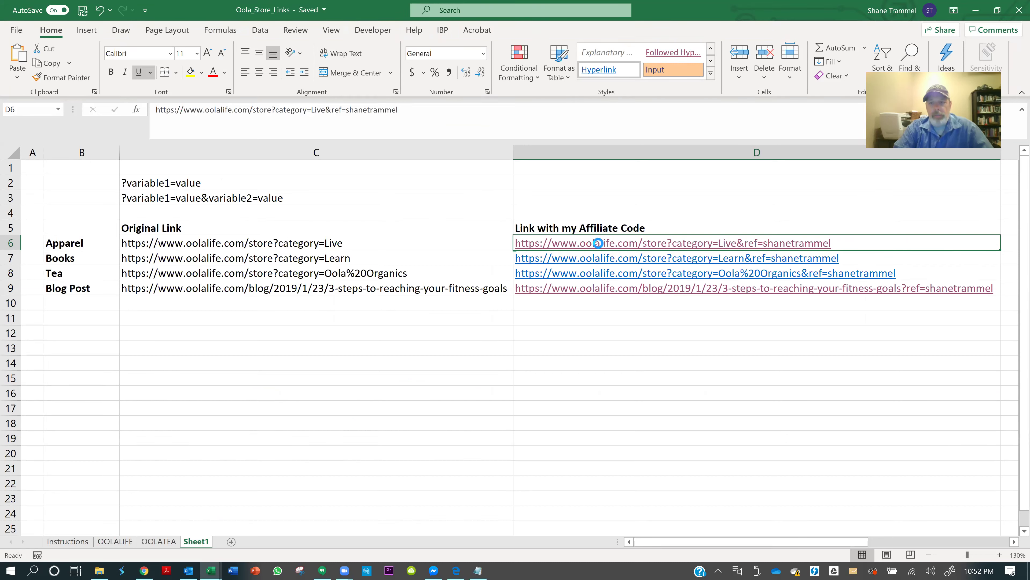
{"action": "left_click", "coordinate": [599, 246]}
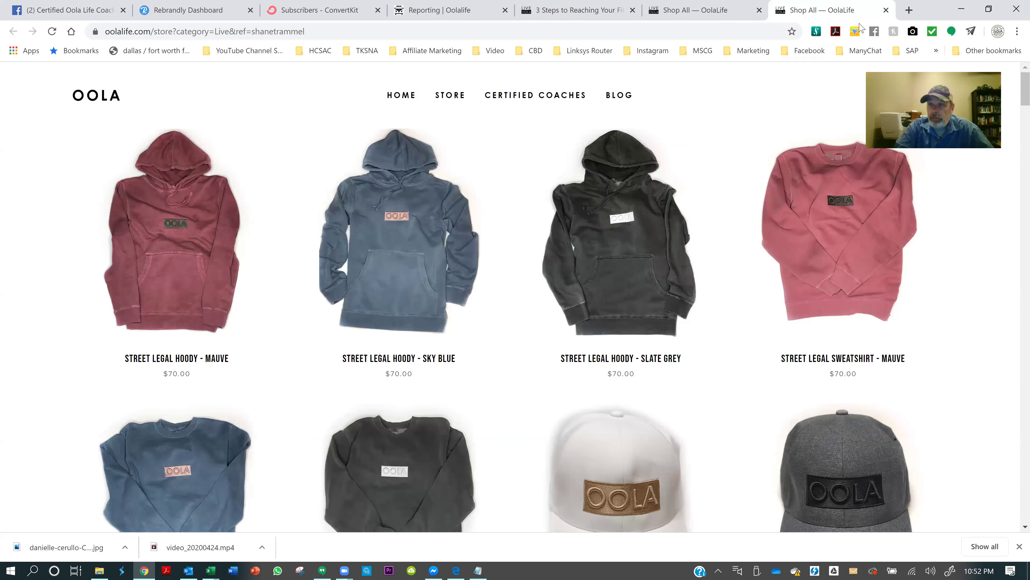
{"action": "left_click", "coordinate": [885, 10]}
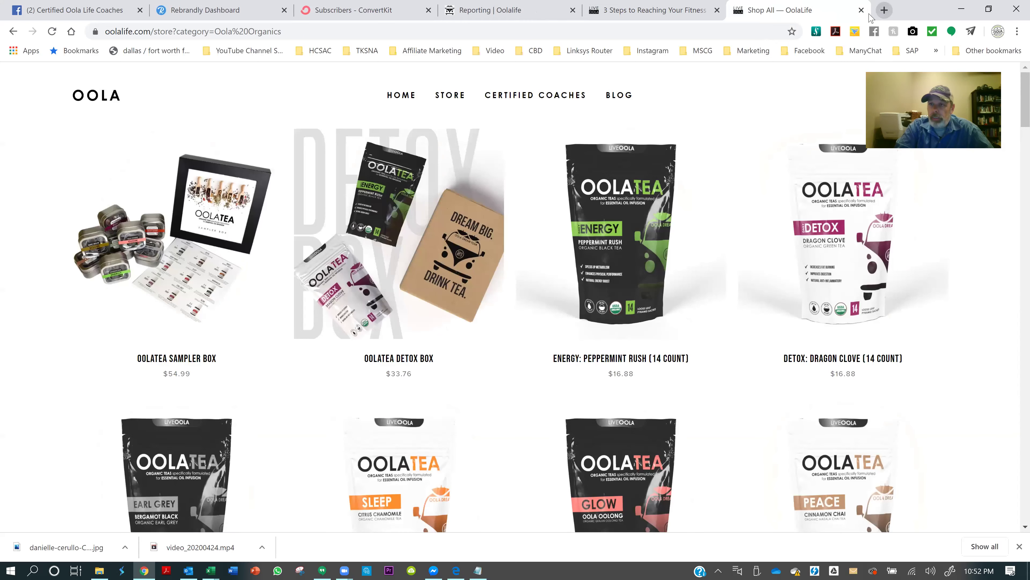
{"action": "left_click", "coordinate": [861, 11]}
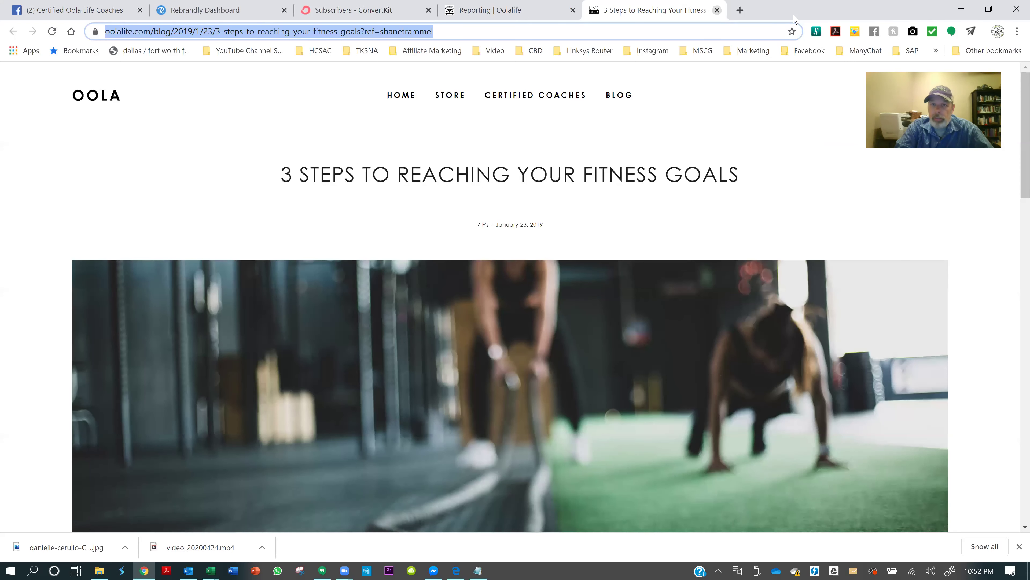
{"action": "key", "text": "ctrl+w"}
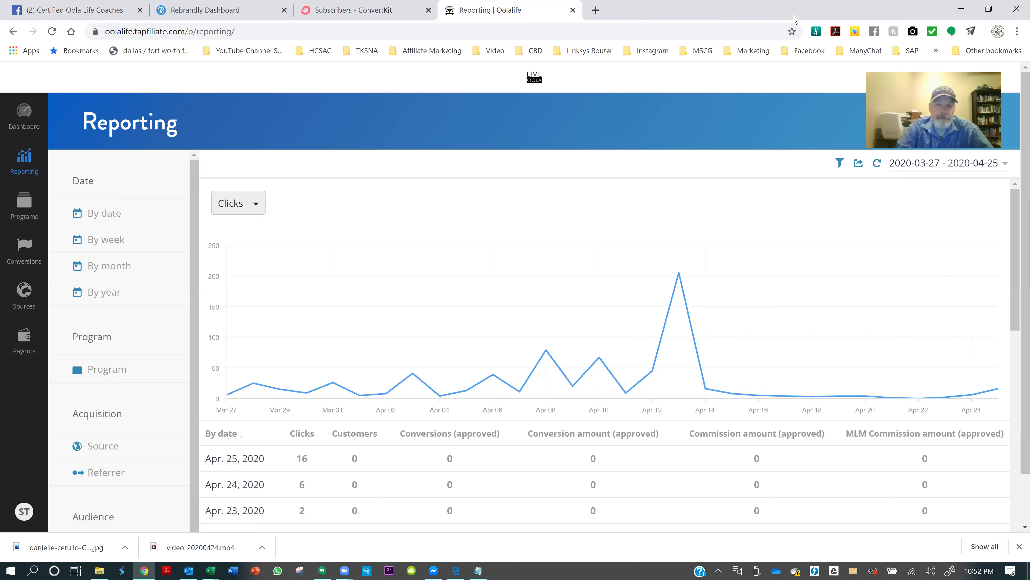
Return to the Excel sheet, open the Books affiliate link and close the store page it loads
{"action": "key", "text": "alt+Tab"}
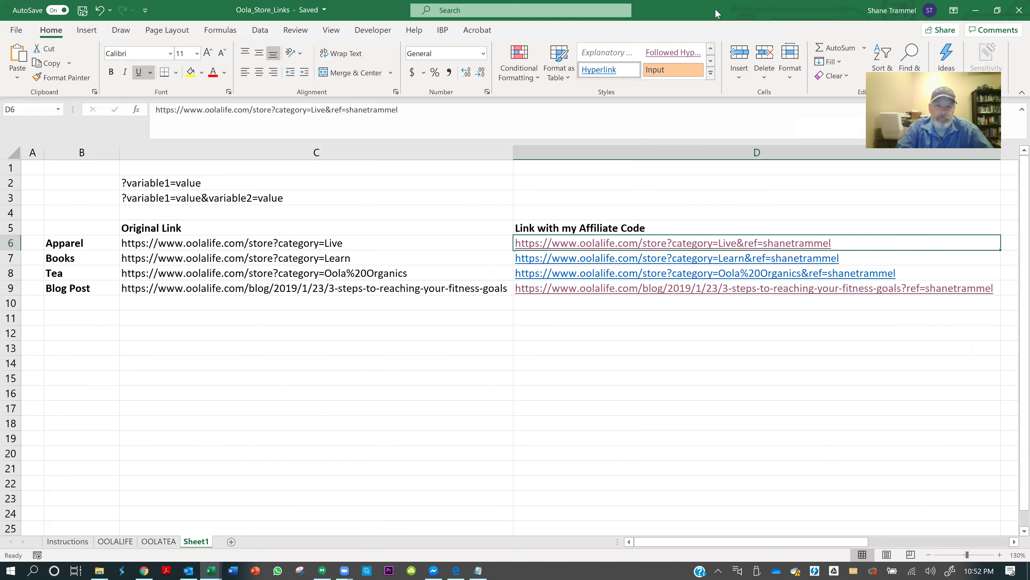
{"action": "left_click", "coordinate": [561, 262]}
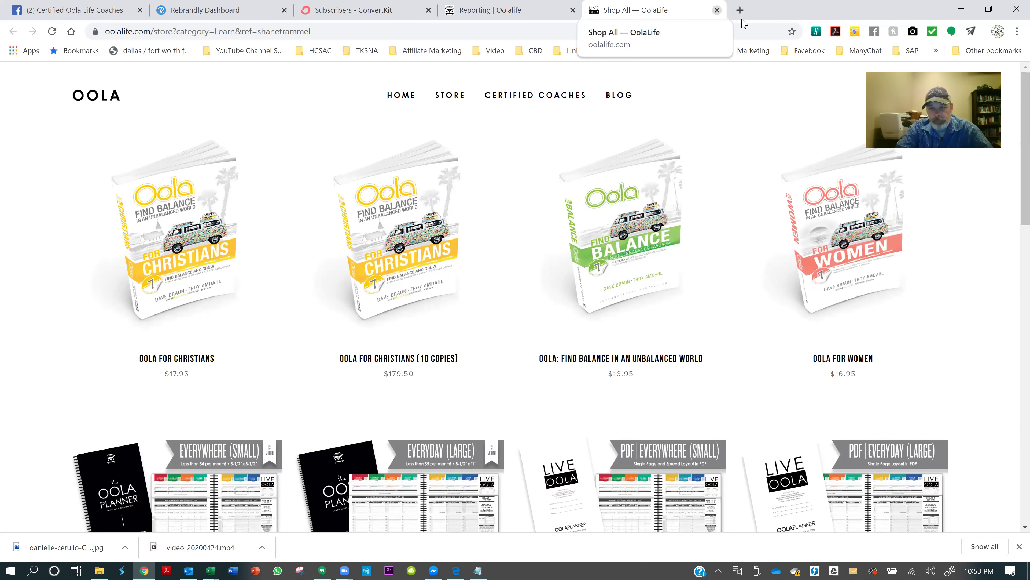
{"action": "left_click", "coordinate": [717, 10]}
Open the Tea affiliate link from the Excel sheet, and go from its store page to the Oola blog
{"action": "key", "text": "alt+Tab"}
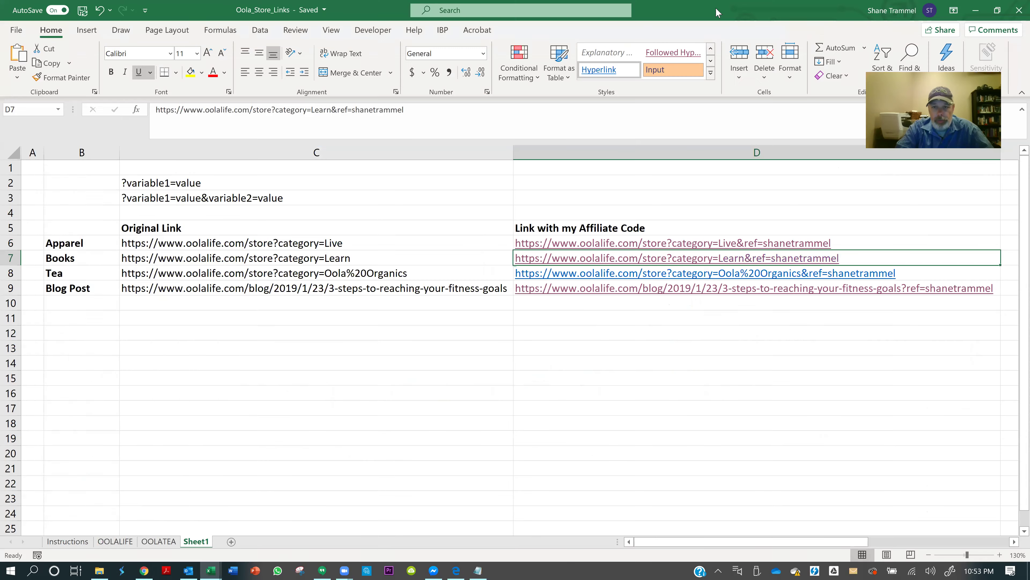
{"action": "left_click", "coordinate": [670, 278]}
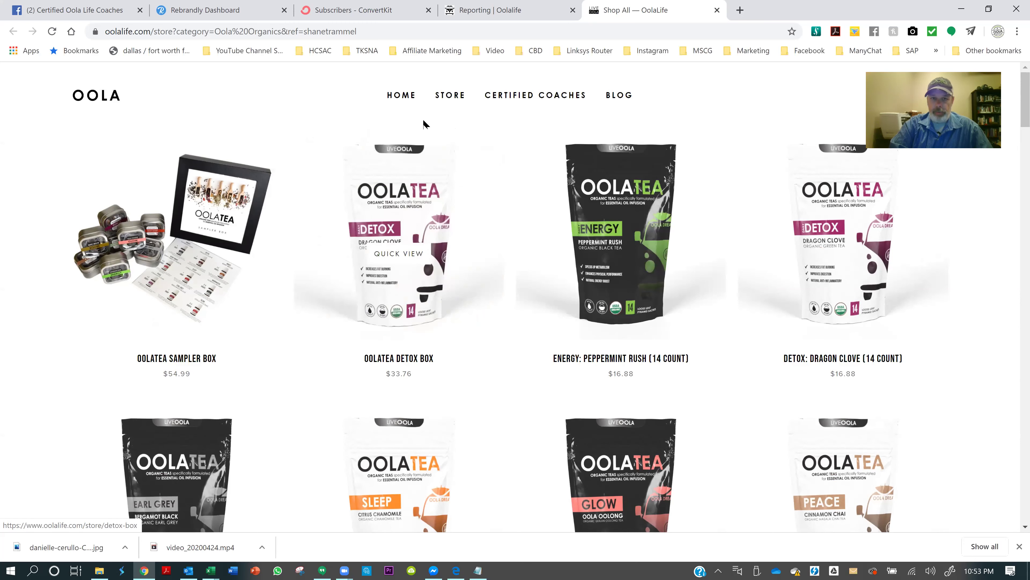
{"action": "mouse_move", "coordinate": [448, 100]}
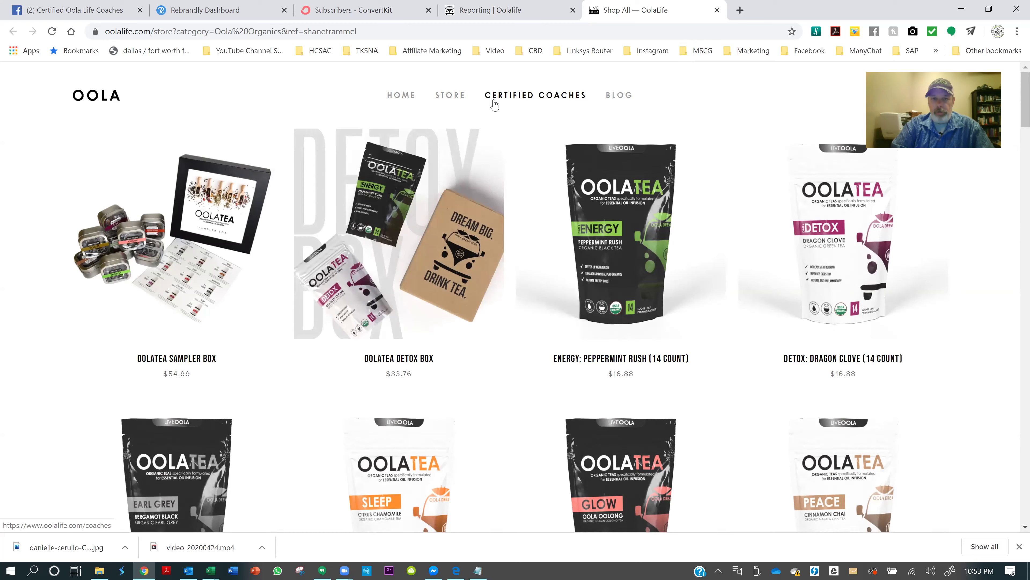
{"action": "left_click", "coordinate": [611, 97]}
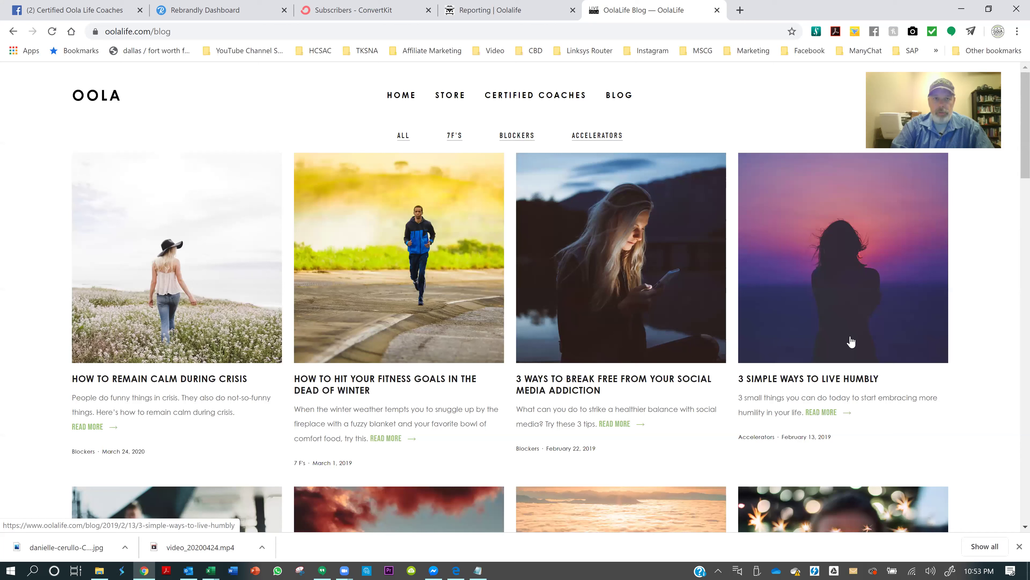
Look through the Certified Oola Life Coaches discussion on Facebook and search Facebook for the affiliate's name
{"action": "left_click", "coordinate": [79, 15]}
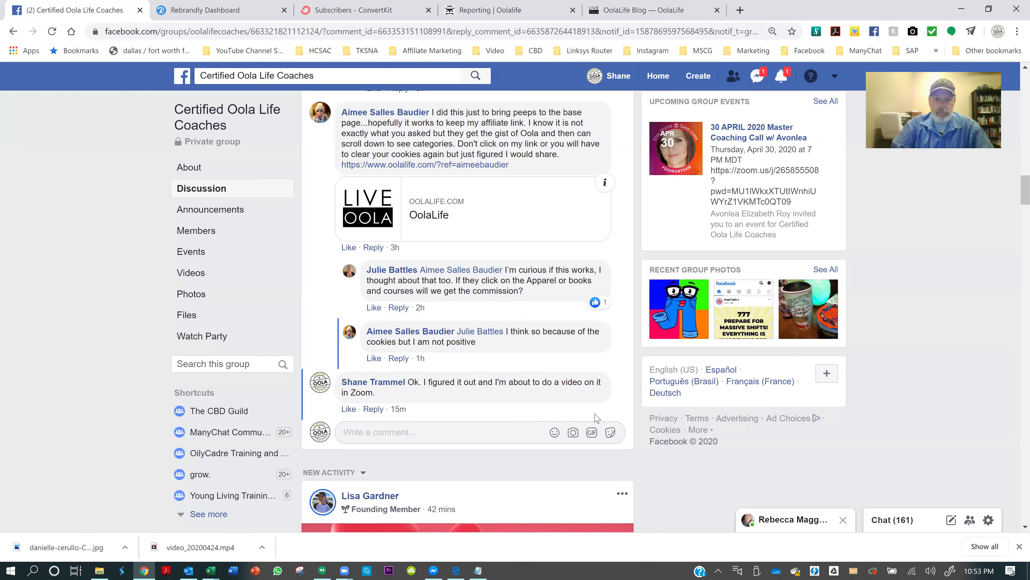
{"action": "scroll", "coordinate": [539, 354], "scroll_direction": "up", "scroll_amount": 6}
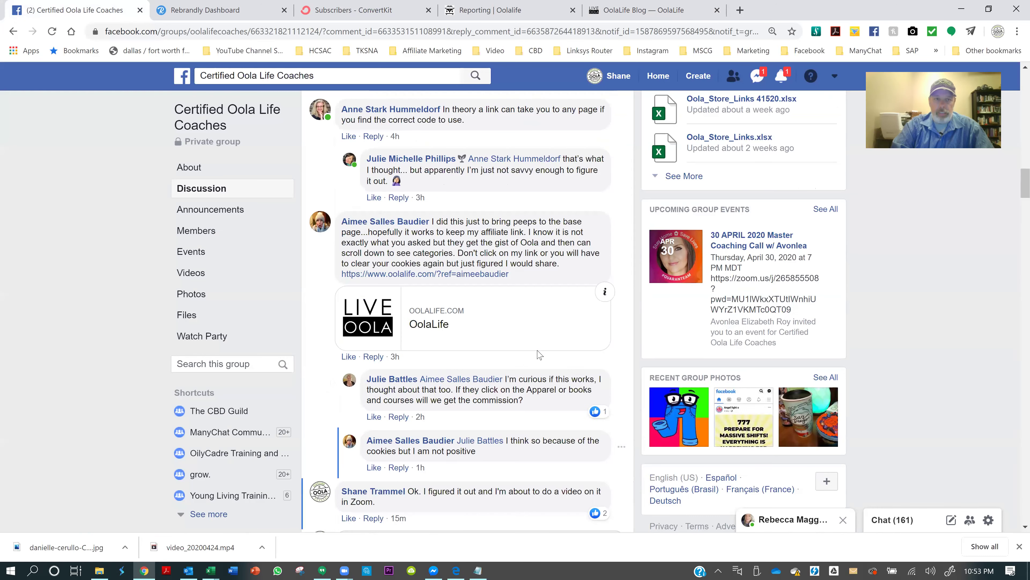
{"action": "left_click", "coordinate": [337, 75]}
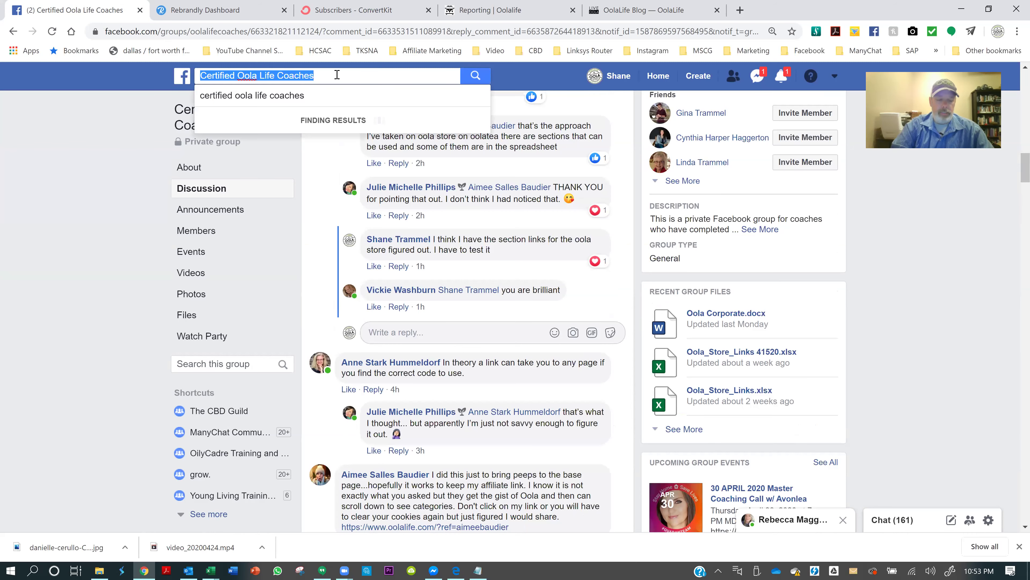
{"action": "type", "text": "shane"}
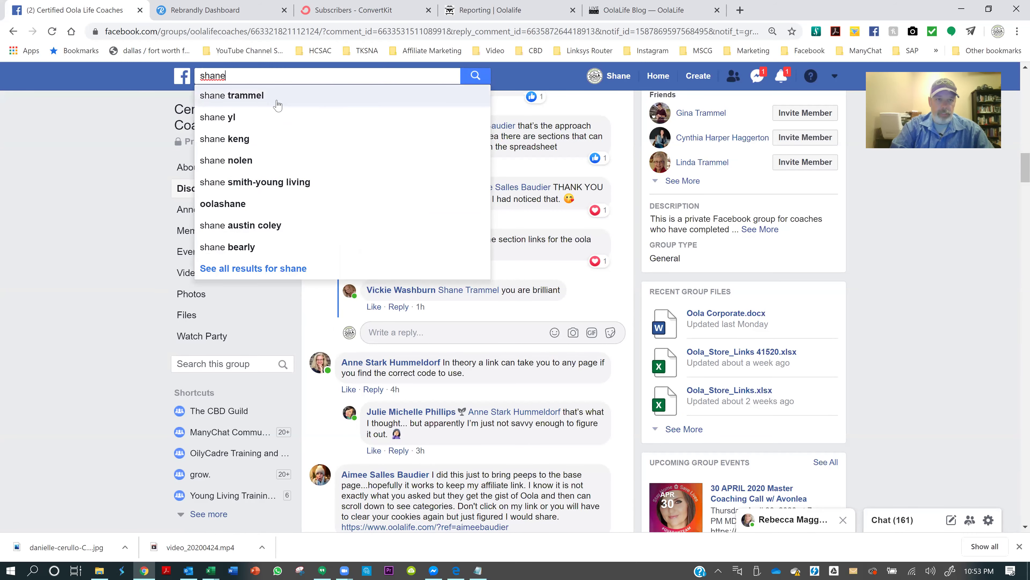
{"action": "left_click", "coordinate": [274, 97]}
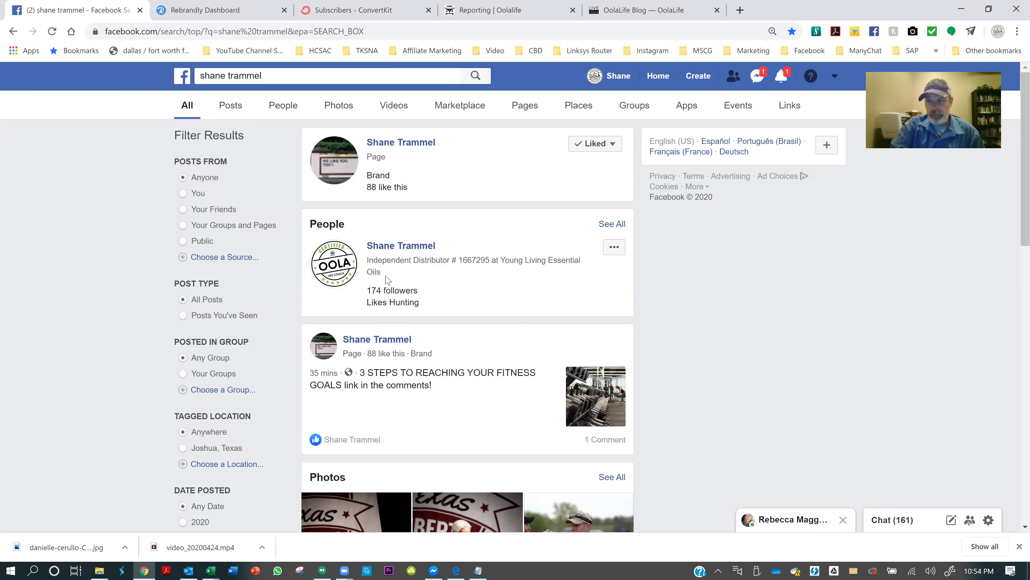
Open the affiliate's Facebook page from the search results and show its posts
{"action": "left_click", "coordinate": [391, 147]}
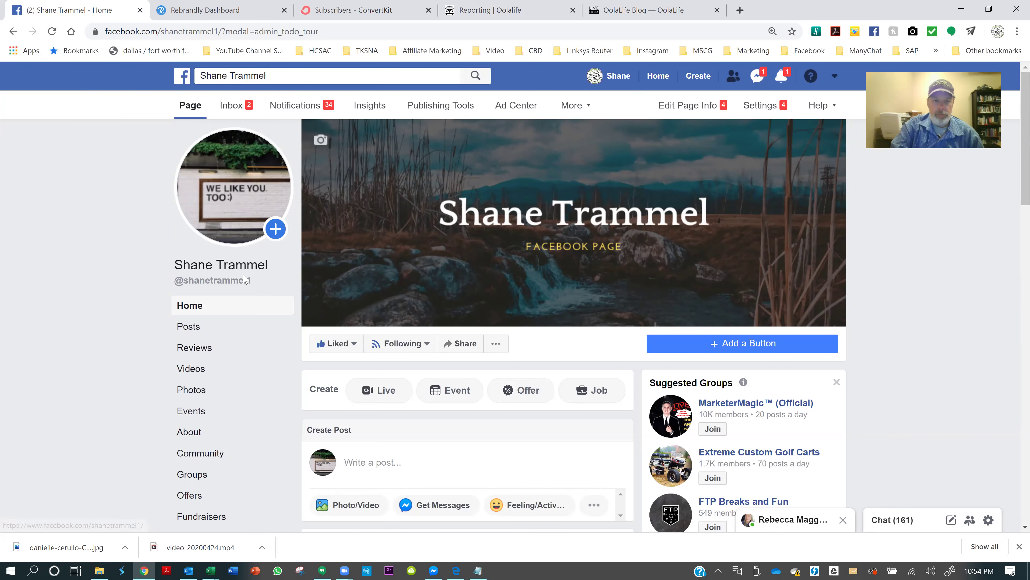
{"action": "mouse_move", "coordinate": [197, 285]}
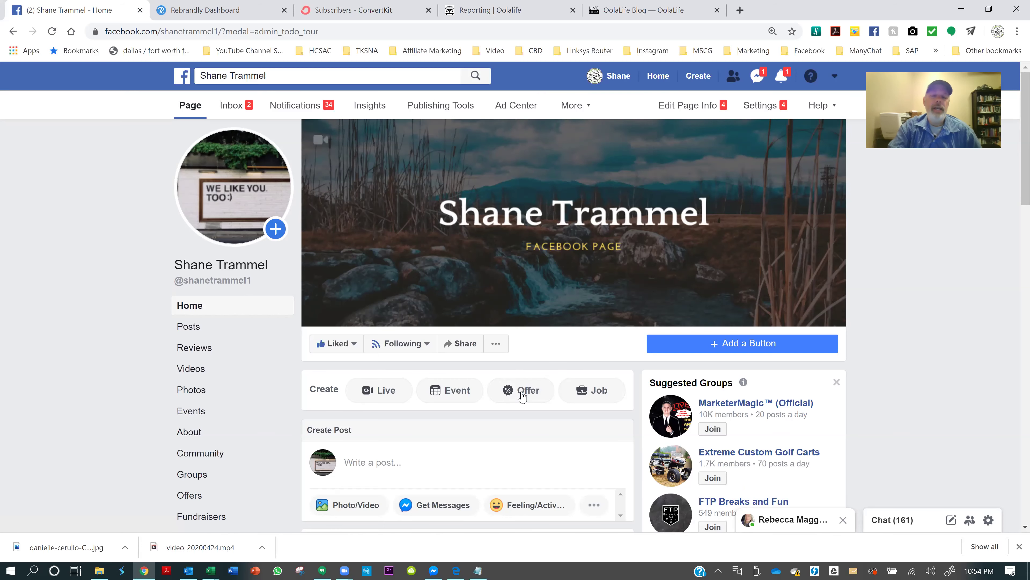
{"action": "scroll", "coordinate": [523, 395], "scroll_direction": "down", "scroll_amount": 8}
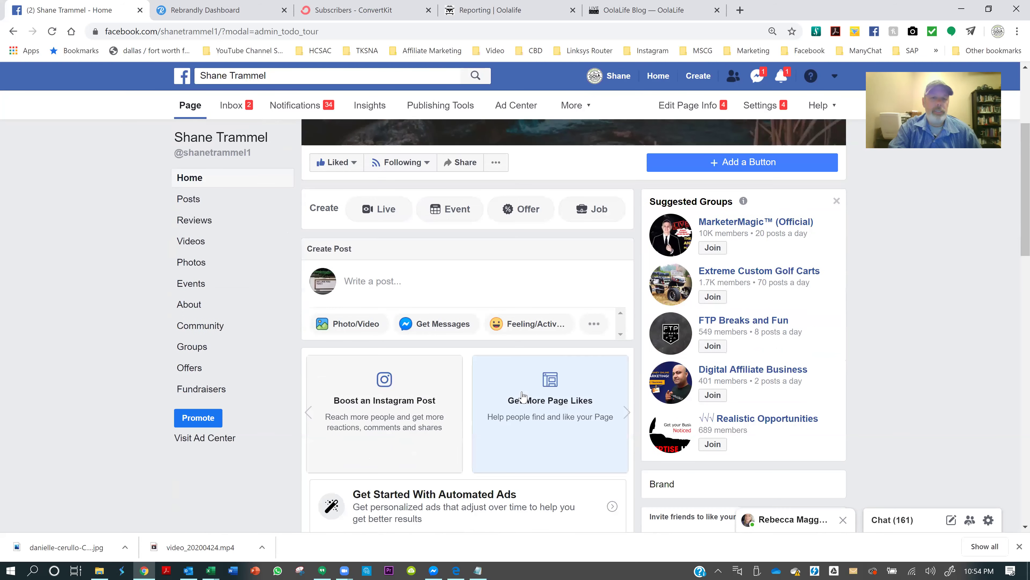
{"action": "scroll", "coordinate": [523, 395], "scroll_direction": "up", "scroll_amount": 7}
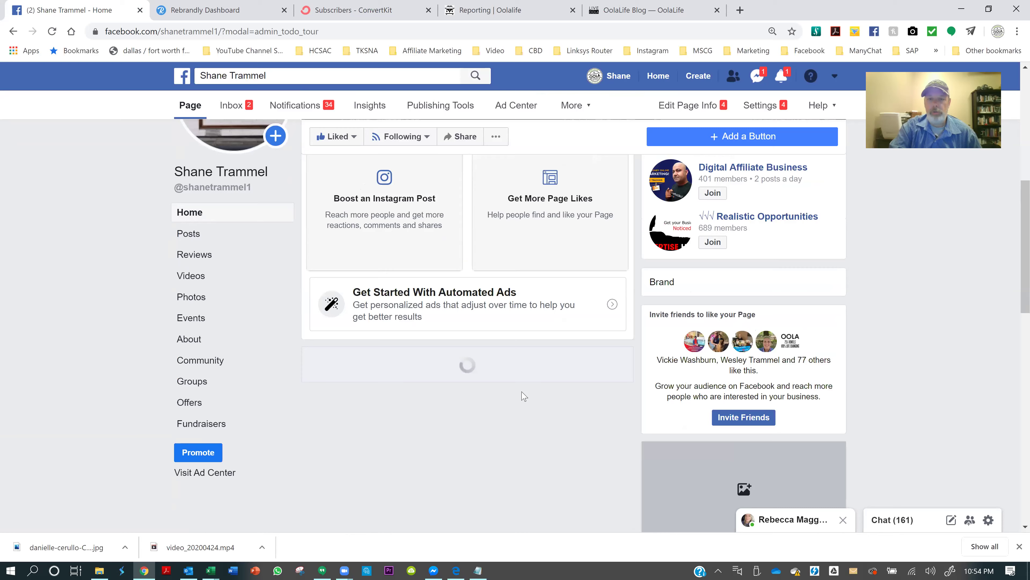
{"action": "scroll", "coordinate": [523, 392], "scroll_direction": "down", "scroll_amount": 3}
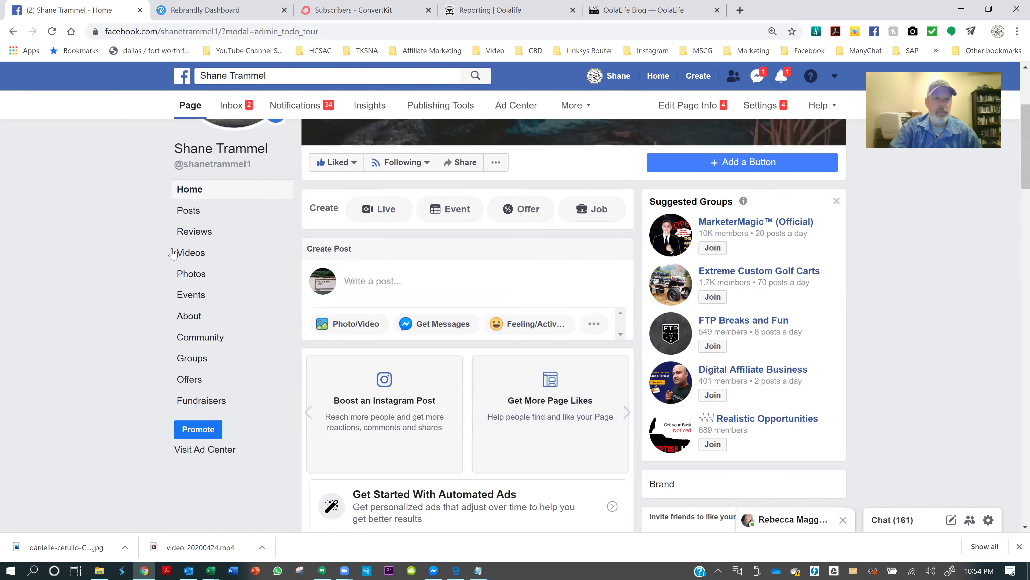
{"action": "left_click", "coordinate": [190, 211]}
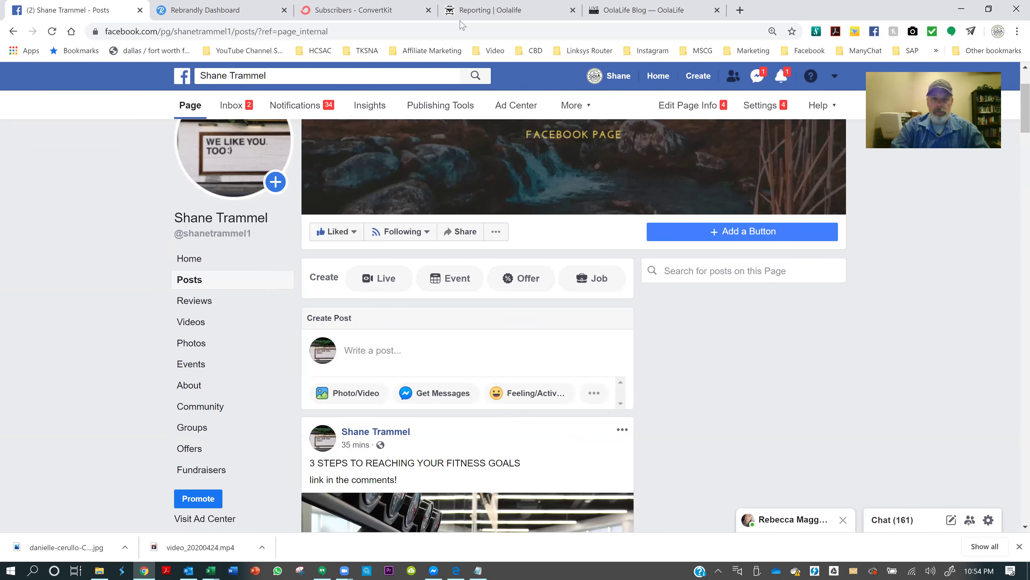
Refresh the Tapfiliate report to check the clicks from the tested links, and return to the Facebook page's posts
{"action": "left_click", "coordinate": [466, 11]}
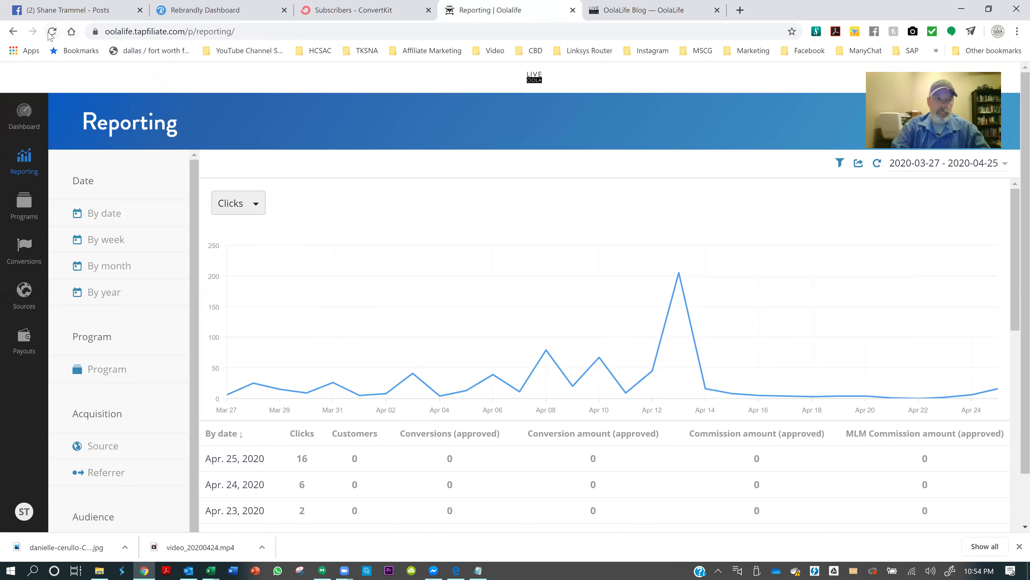
{"action": "left_click", "coordinate": [50, 32]}
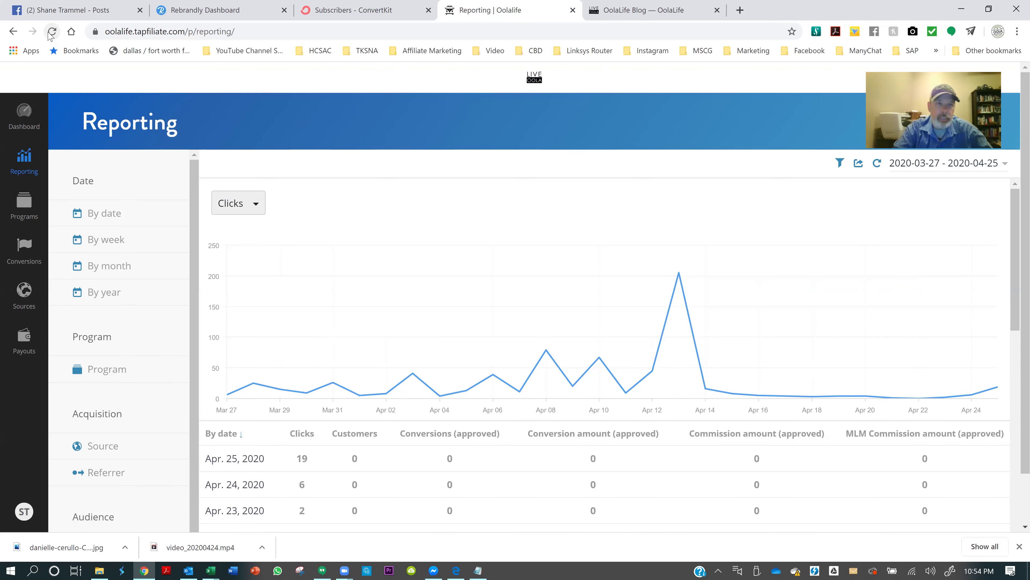
{"action": "left_click", "coordinate": [89, 7]}
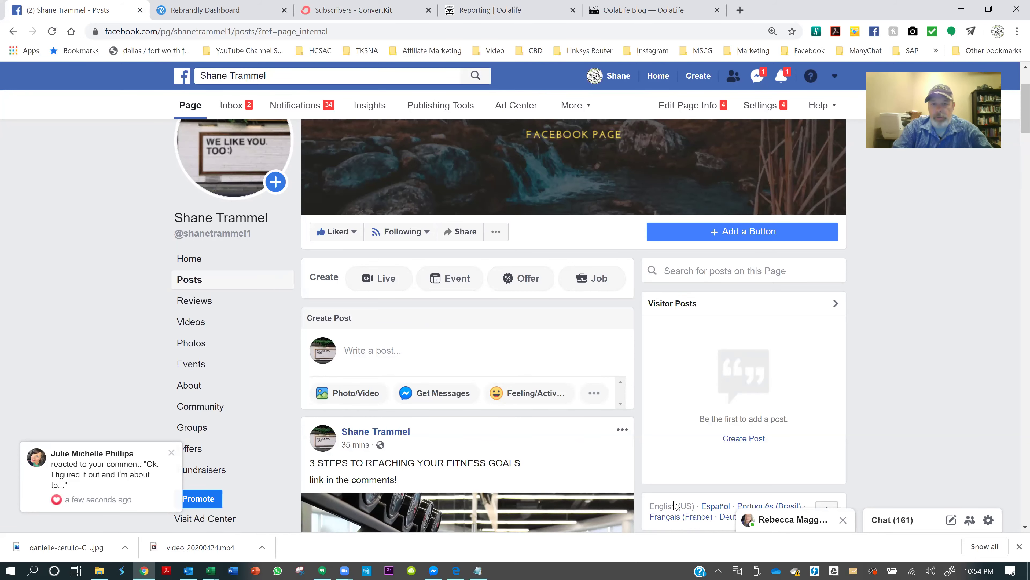
Examine the "3 STEPS TO REACHING YOUR FITNESS GOALS" post and the blog link in its comment, and return to the Tapfiliate report
{"action": "scroll", "coordinate": [568, 397], "scroll_direction": "down", "scroll_amount": 5}
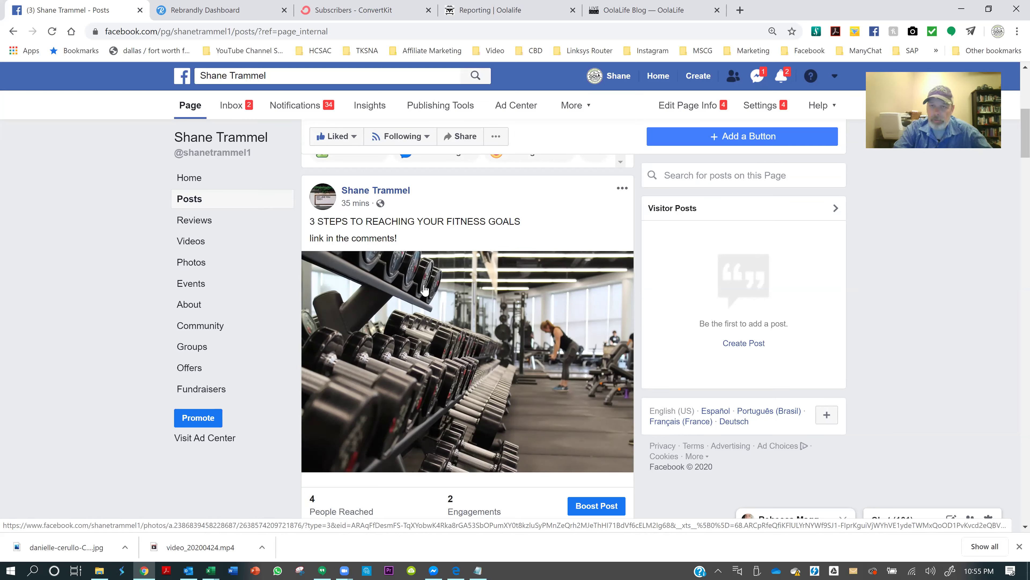
{"action": "scroll", "coordinate": [424, 289], "scroll_direction": "down", "scroll_amount": 3}
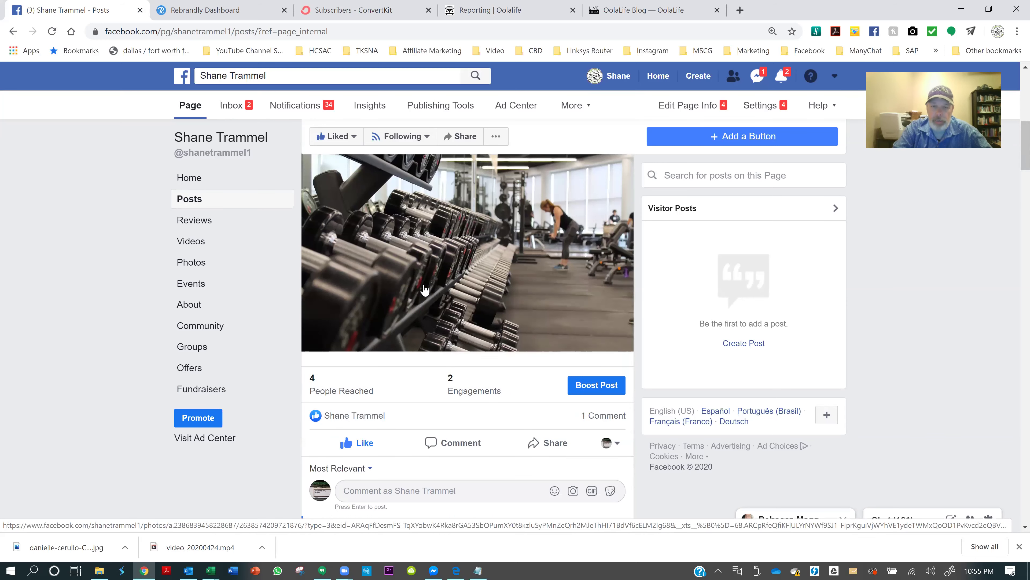
{"action": "scroll", "coordinate": [425, 290], "scroll_direction": "up", "scroll_amount": 1}
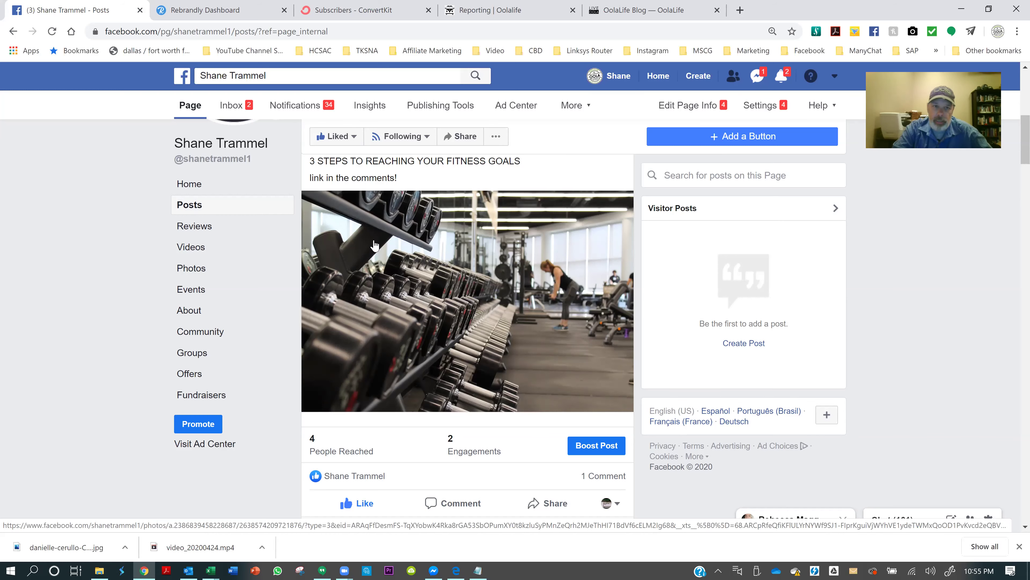
{"action": "scroll", "coordinate": [310, 223], "scroll_direction": "up", "scroll_amount": 1}
{"action": "left_click_drag", "start_coordinate": [311, 222], "coordinate": [517, 223]}
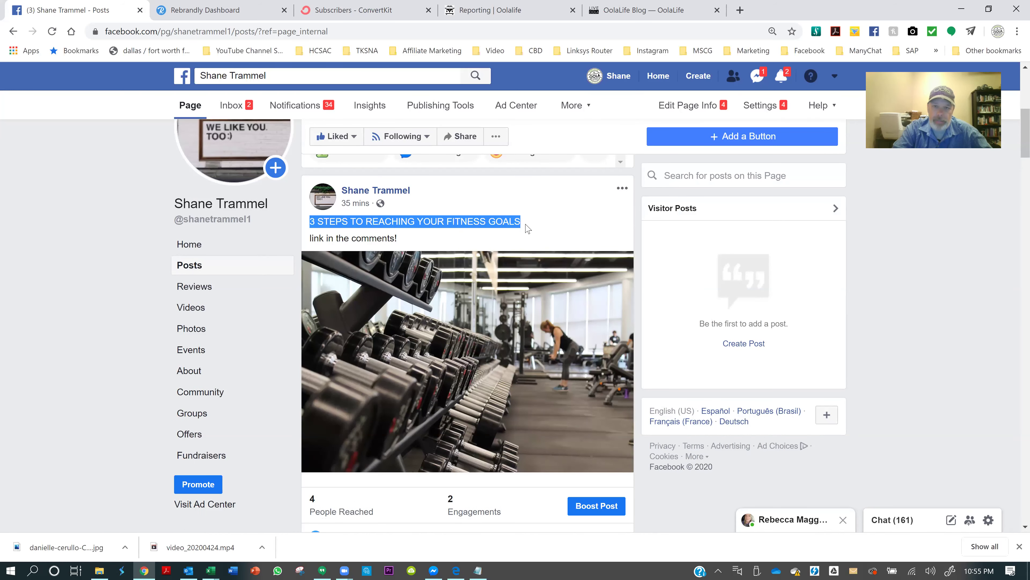
{"action": "left_click", "coordinate": [527, 228]}
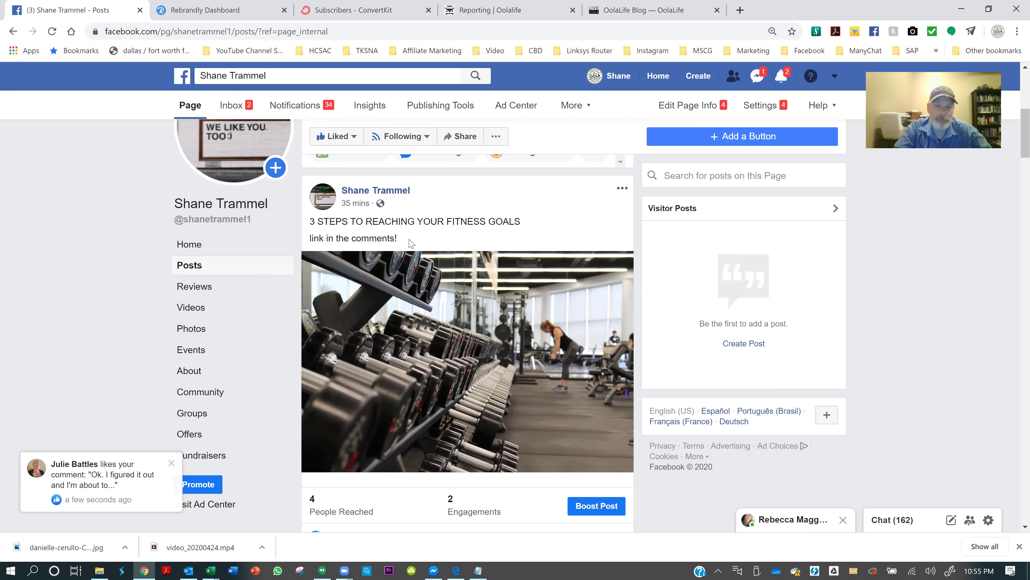
{"action": "scroll", "coordinate": [410, 243], "scroll_direction": "down", "scroll_amount": 10}
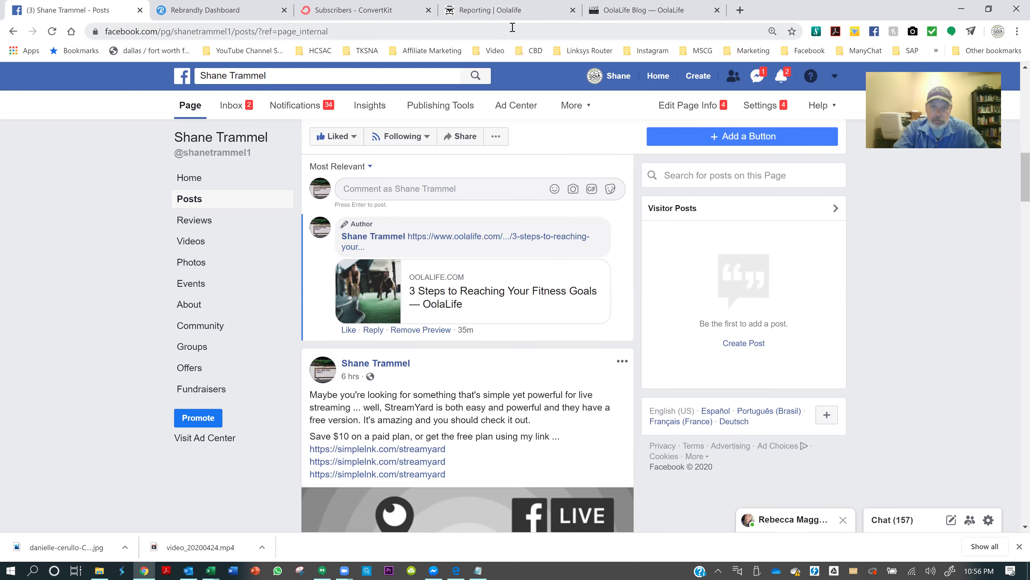
{"action": "left_click", "coordinate": [503, 24]}
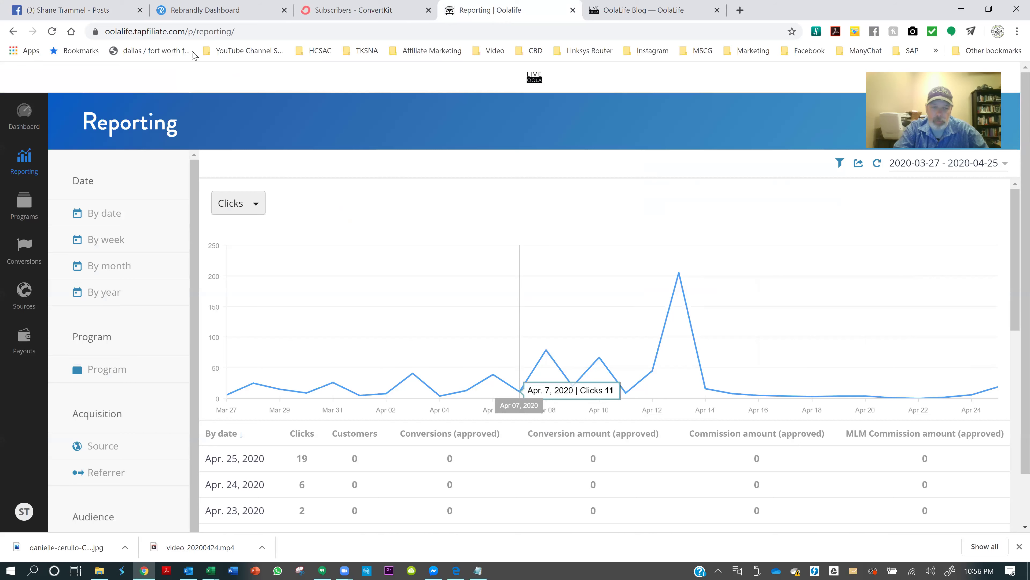
Refresh the Tapfiliate report, open the "3 Steps to Reaching Your Fitness Goals" link from the Facebook comment, and return to the report
{"action": "left_click", "coordinate": [55, 35]}
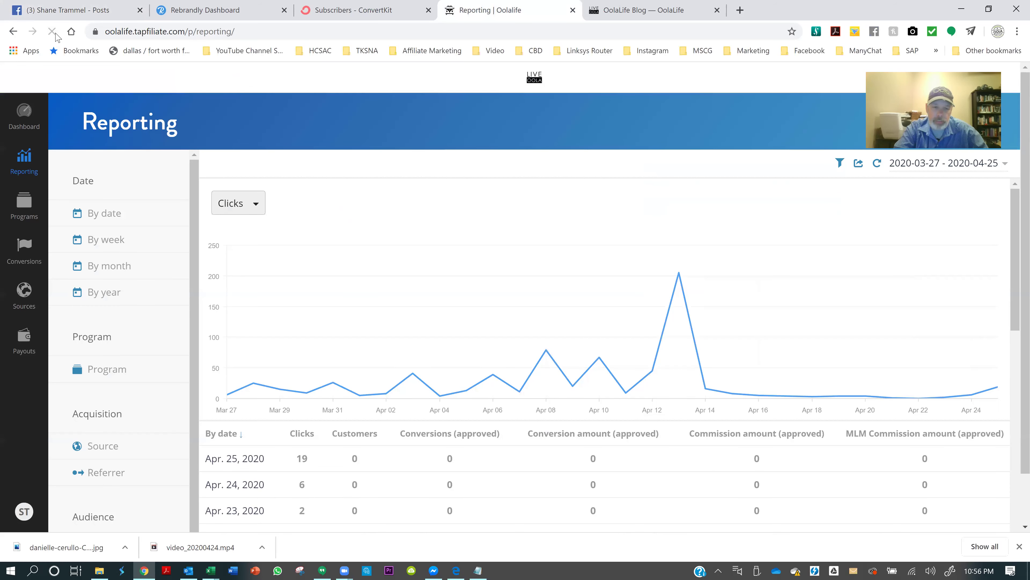
{"action": "left_click", "coordinate": [97, 10]}
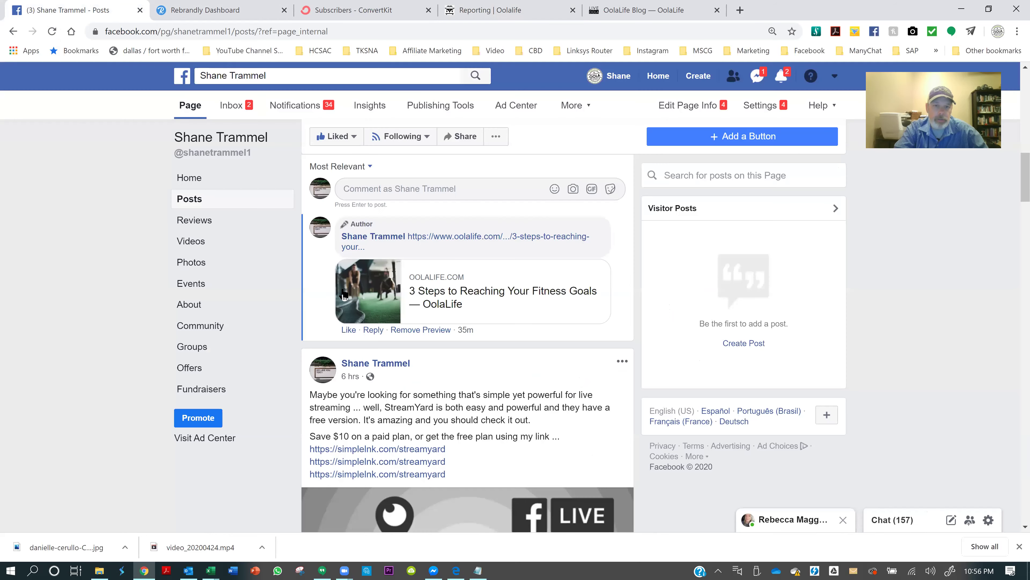
{"action": "left_click", "coordinate": [464, 297]}
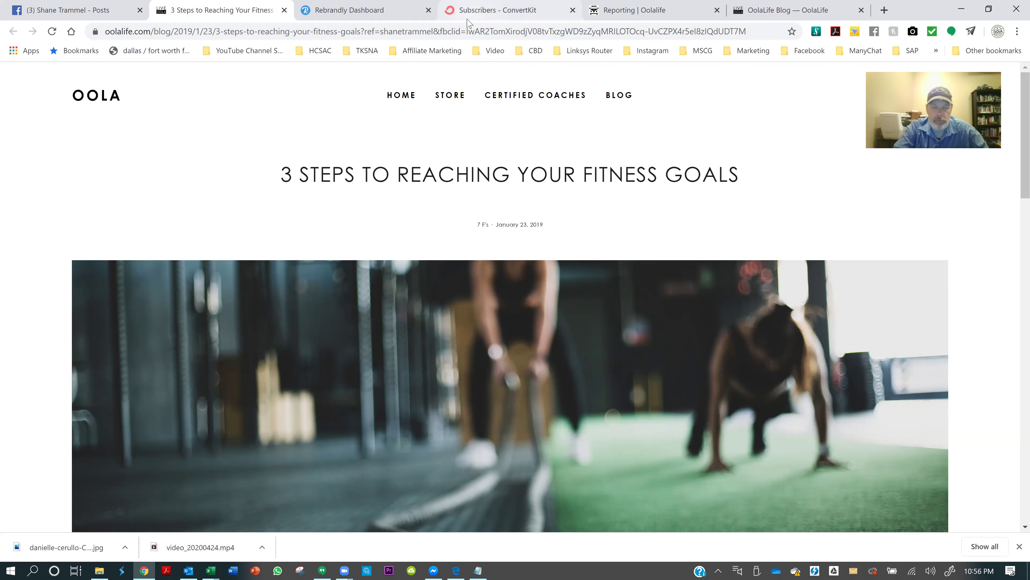
{"action": "left_click", "coordinate": [473, 11]}
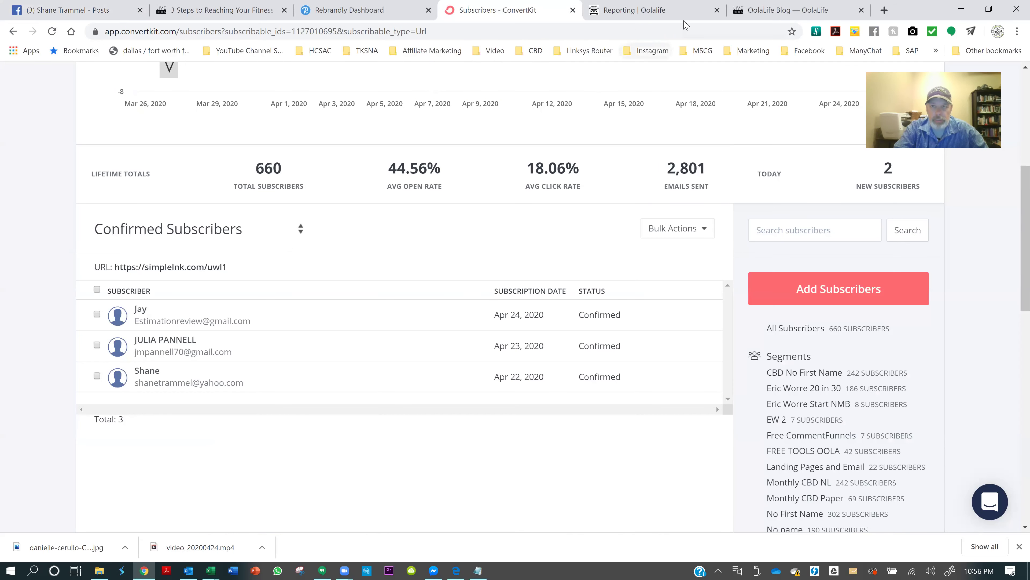
{"action": "left_click", "coordinate": [681, 13]}
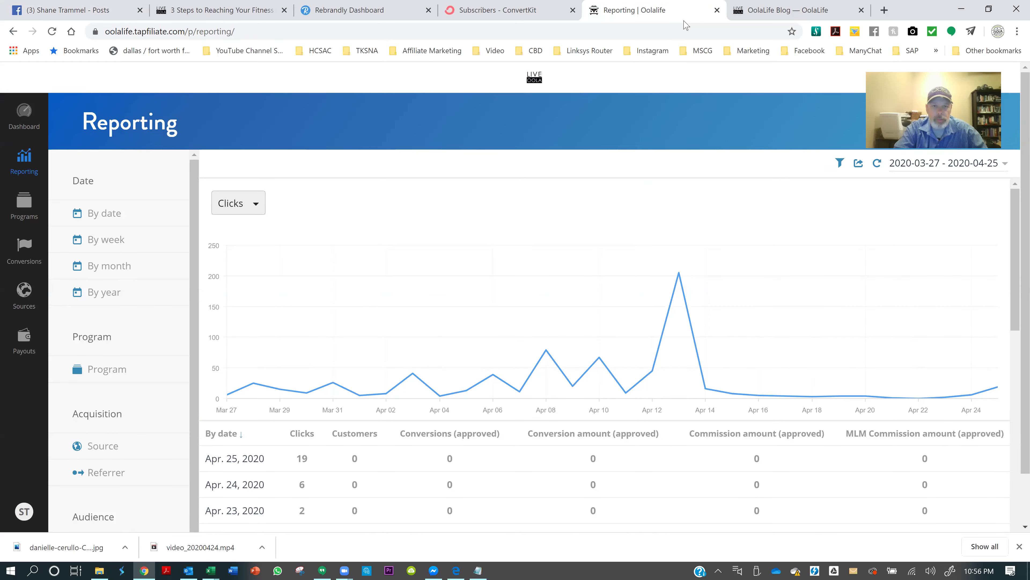
{"action": "key", "text": "alt+Tab"}
{"action": "key", "text": "alt+Tab"}
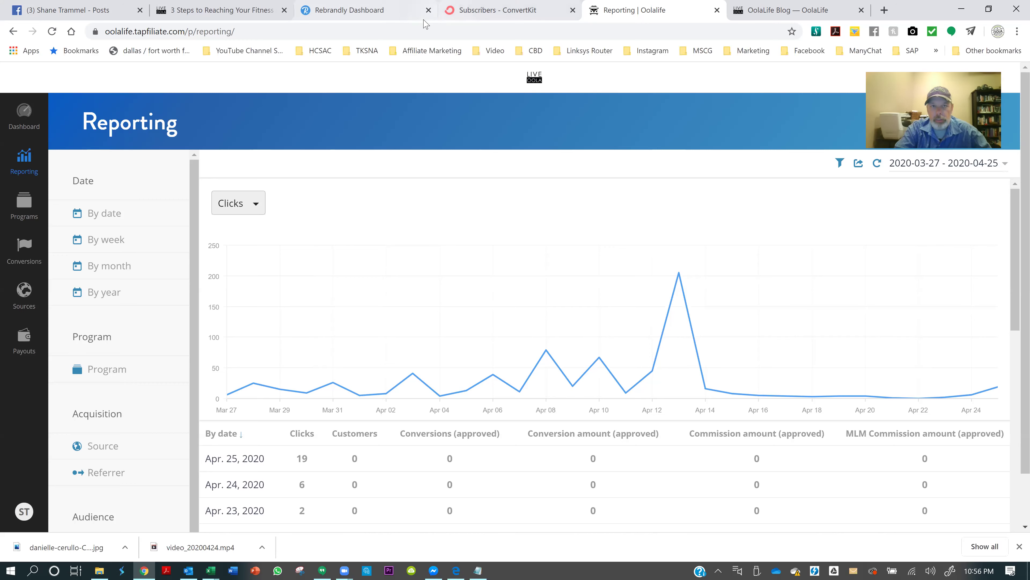
{"action": "key", "text": "ctrl+shift+Tab"}
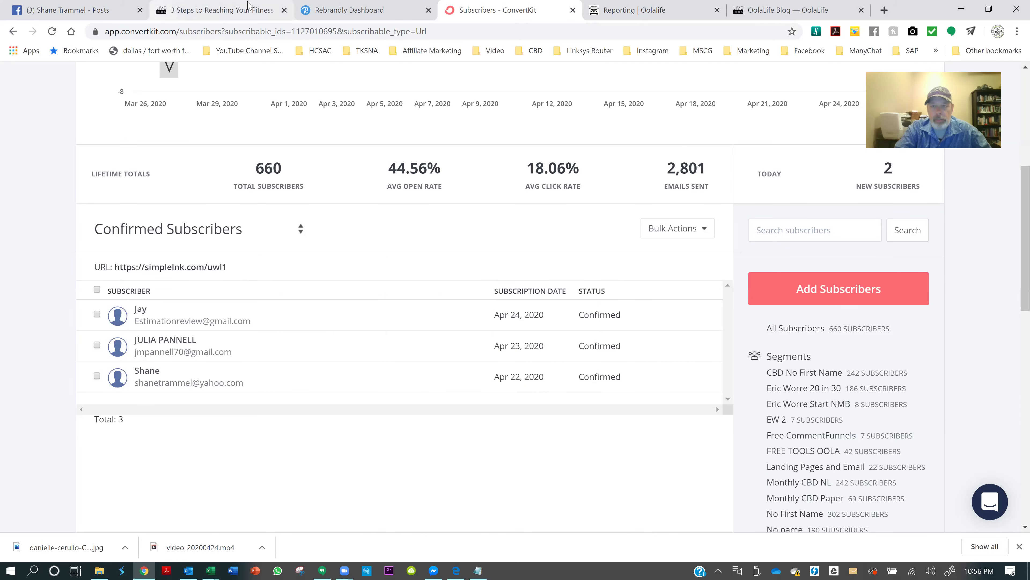
{"action": "left_click", "coordinate": [819, 13]}
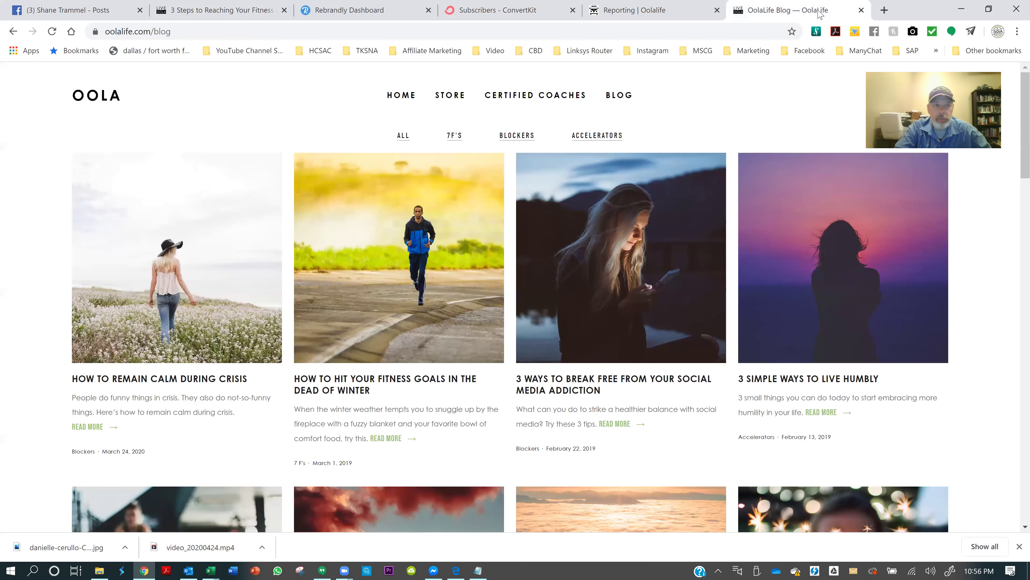
{"action": "left_click", "coordinate": [104, 17]}
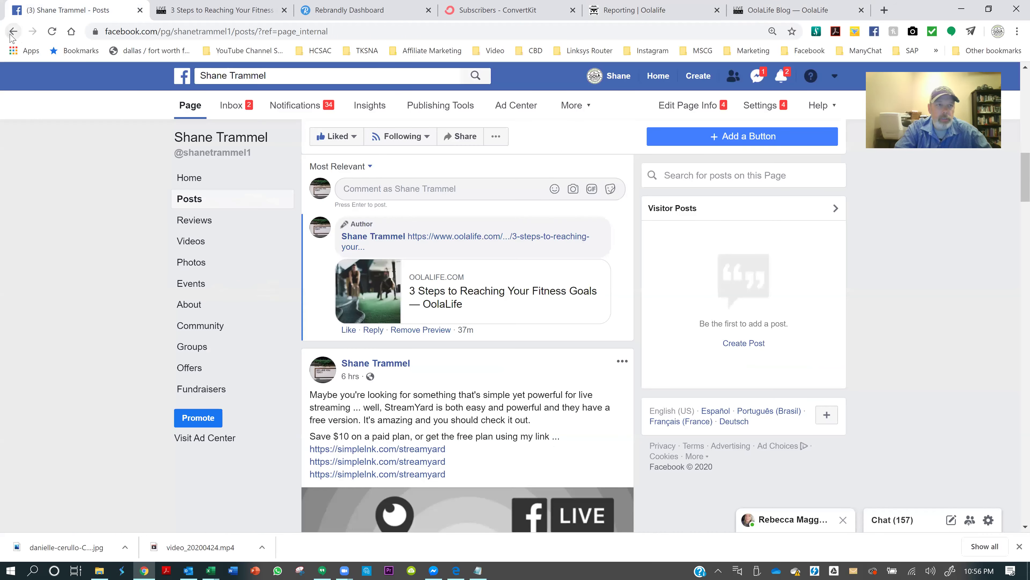
{"action": "left_click", "coordinate": [12, 33]}
{"action": "left_click", "coordinate": [12, 32]}
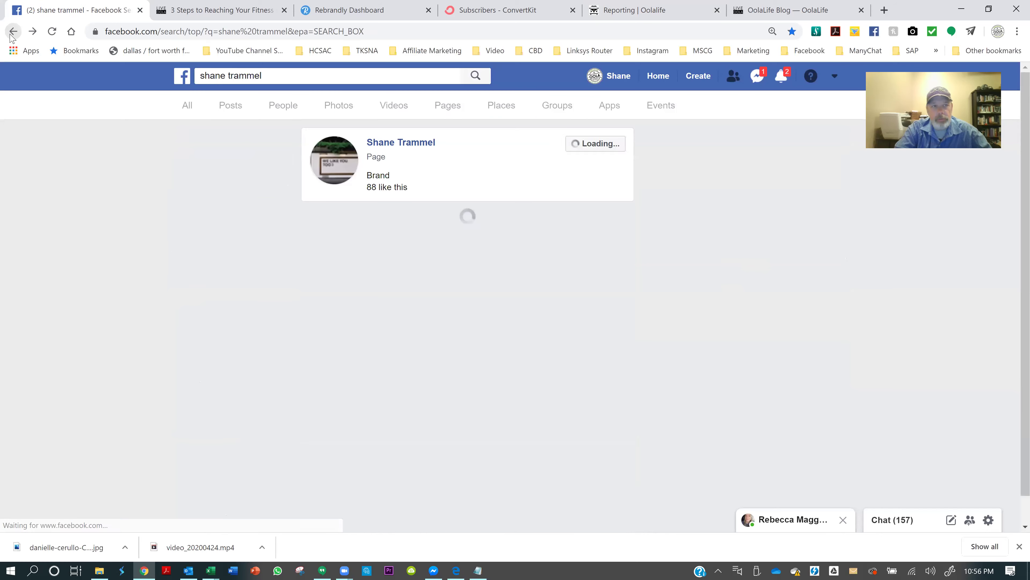
{"action": "left_click", "coordinate": [12, 32]}
{"action": "left_click", "coordinate": [12, 33]}
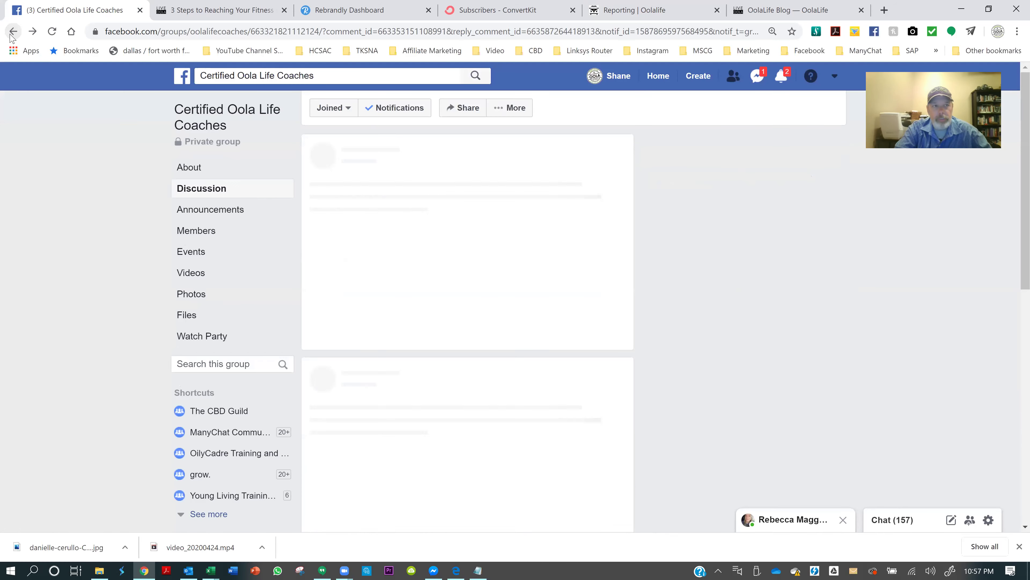
{"action": "left_click", "coordinate": [13, 33]}
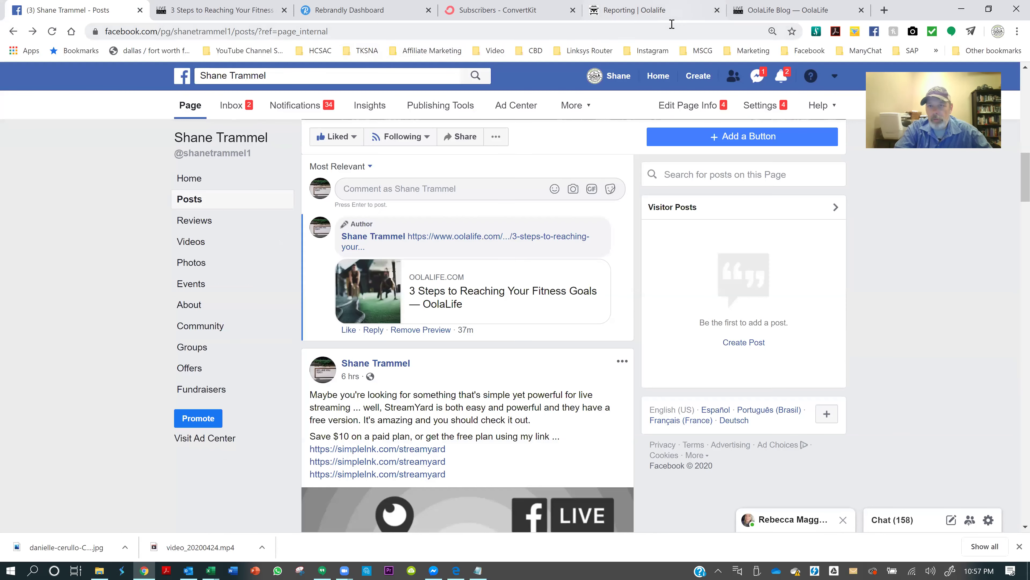
Refresh the Tapfiliate report to check whether the click from the Facebook comment link is tracked
{"action": "left_click", "coordinate": [673, 12]}
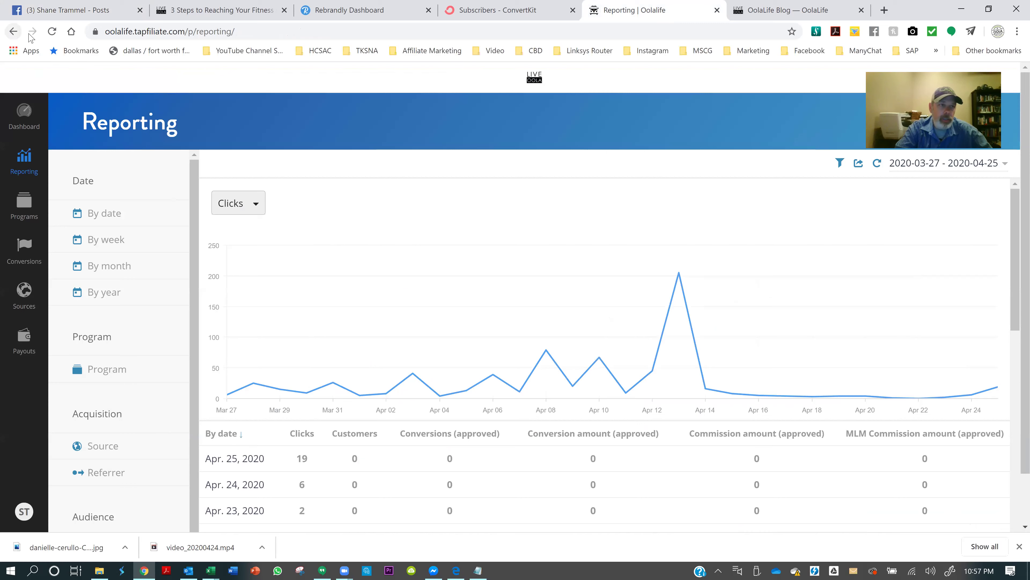
{"action": "left_click", "coordinate": [54, 34]}
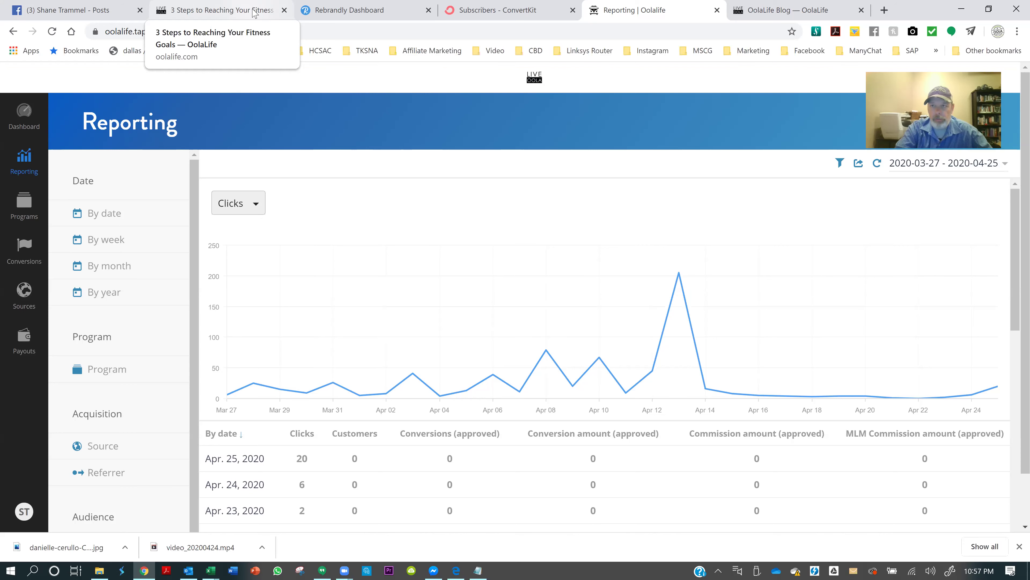
Open YouTube in a new browser tab and switch from the OilyCadre account to the affiliate's own-name channel with 5 subscribers
{"action": "key", "text": "ctrl+t"}
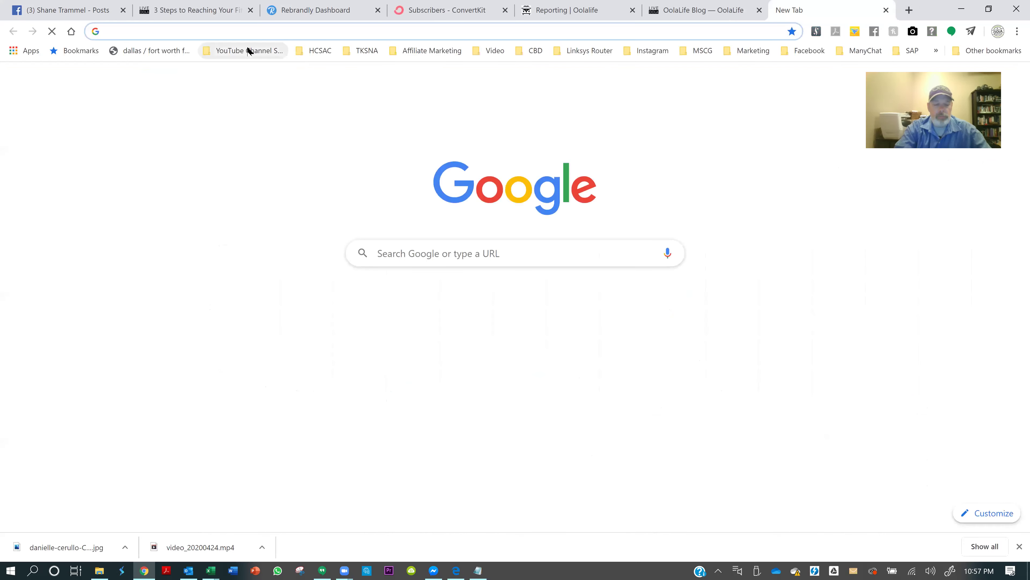
{"action": "type", "text": "www.you"}
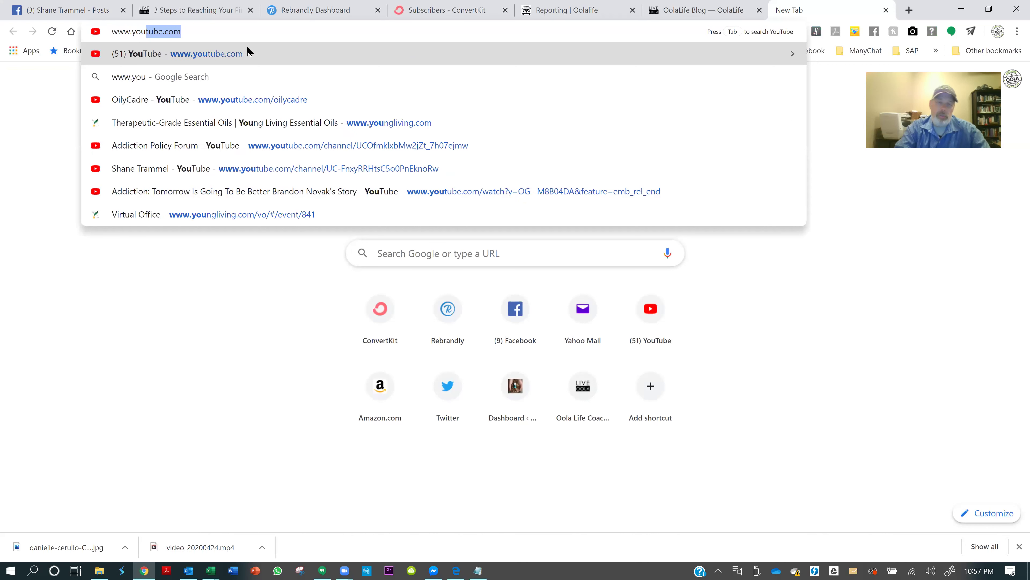
{"action": "key", "text": "Return"}
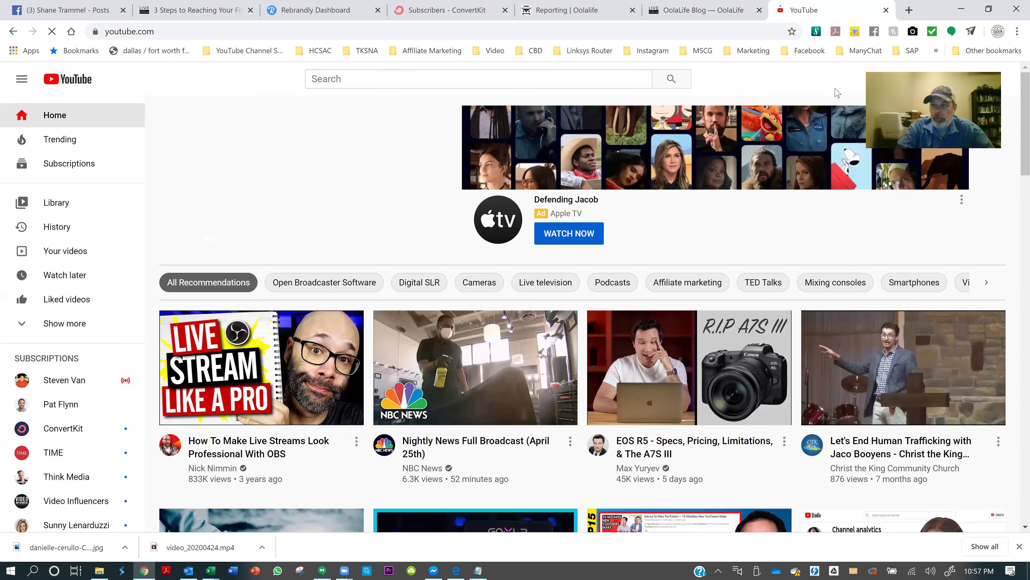
{"action": "left_click", "coordinate": [993, 78]}
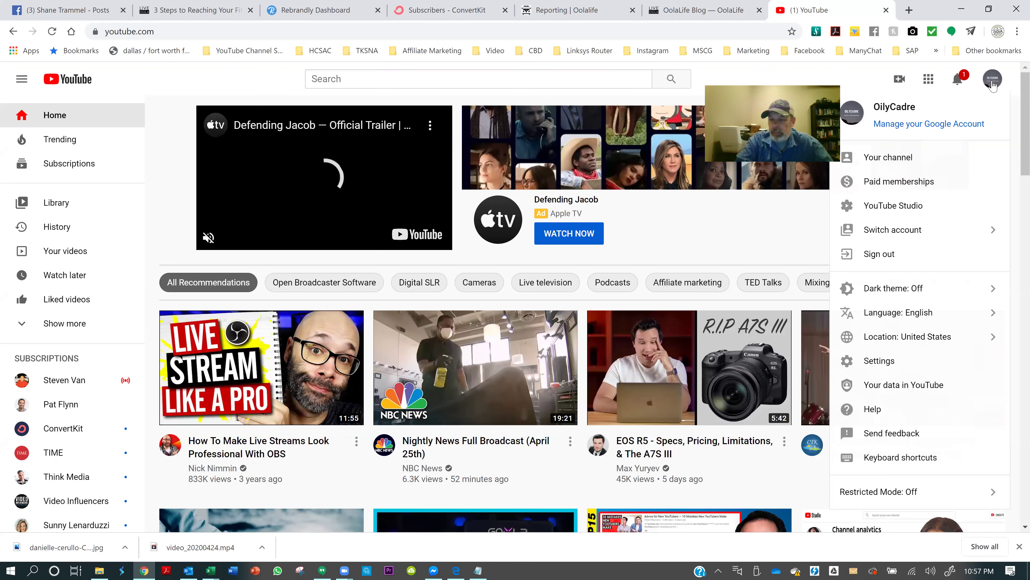
{"action": "left_click", "coordinate": [915, 231]}
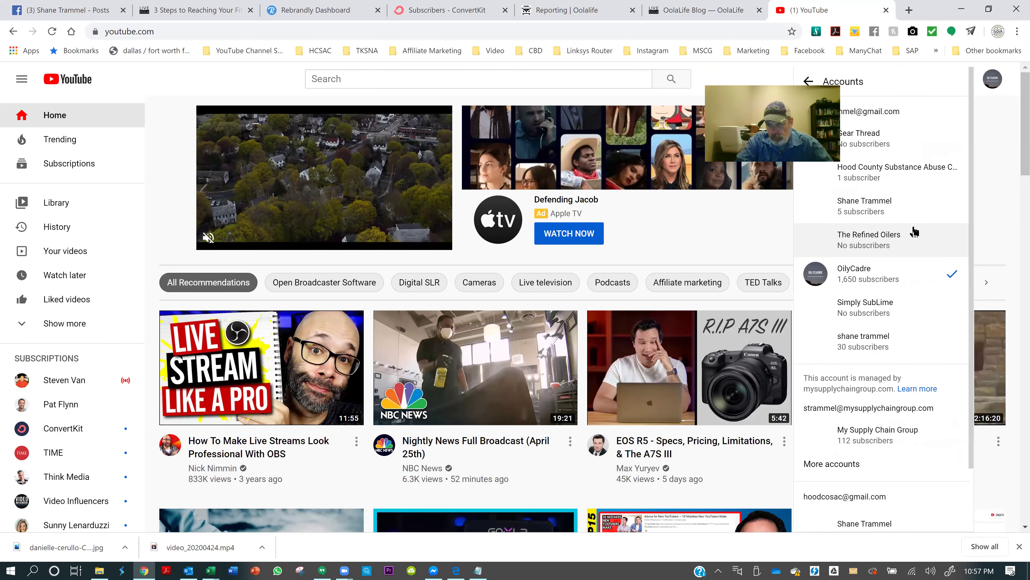
{"action": "left_click", "coordinate": [878, 206]}
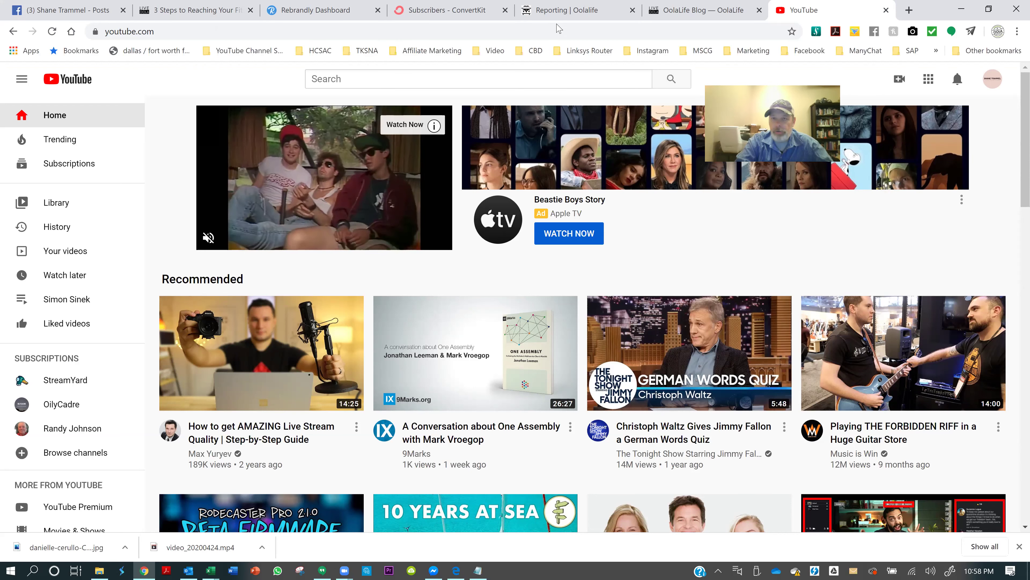
Switch to the Oola_Store_Links workbook in Excel and highlight the original store links, and the affiliate-code links in D5:D10
{"action": "key", "text": "ctrl+shift+Tab"}
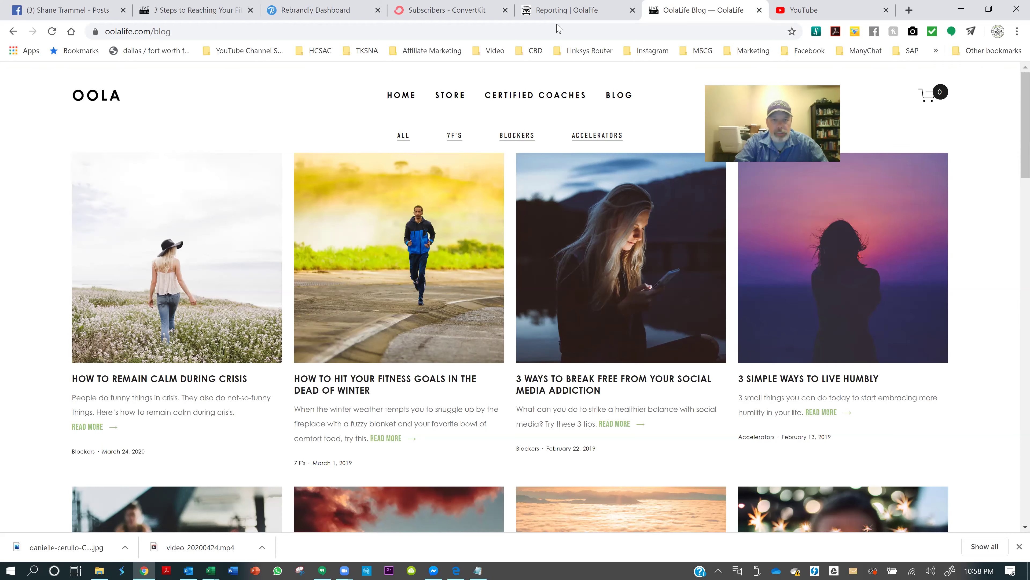
{"action": "key", "text": "alt+Tab"}
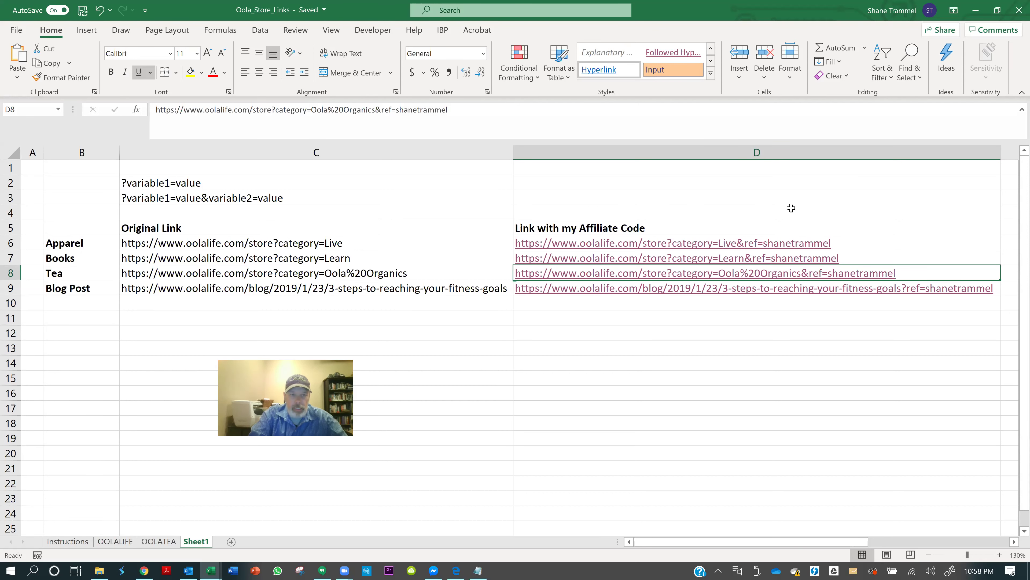
{"action": "left_click_drag", "start_coordinate": [198, 244], "coordinate": [198, 281]}
{"action": "left_click_drag", "start_coordinate": [690, 306], "coordinate": [702, 225]}
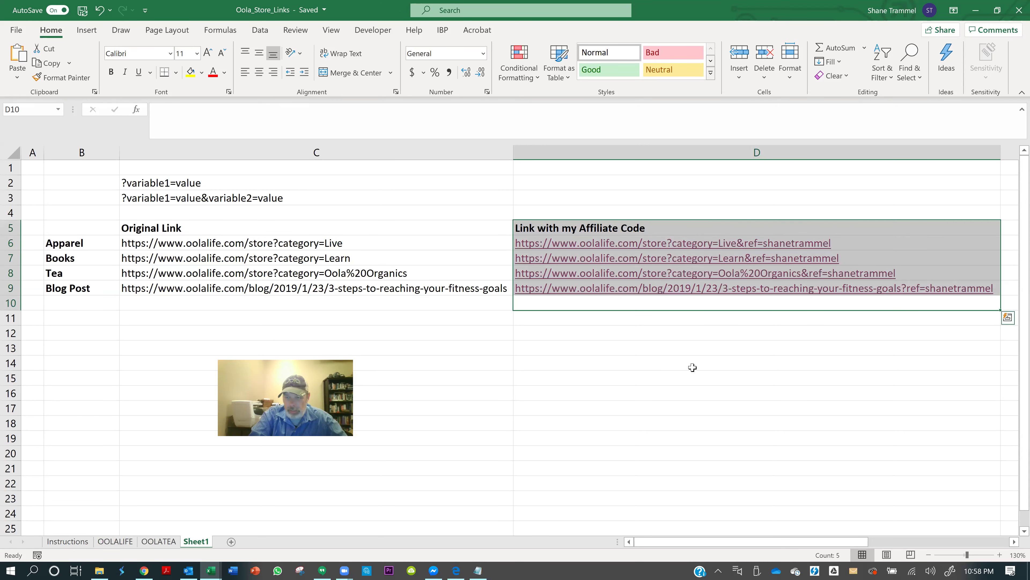